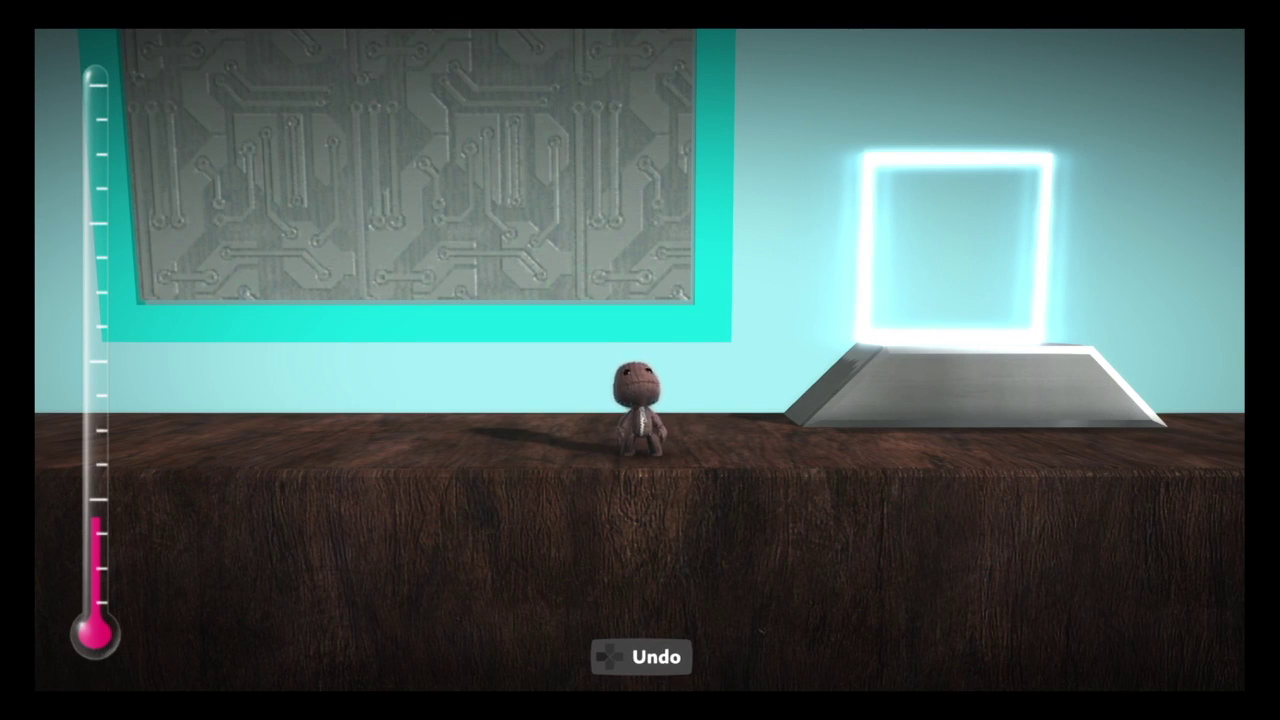
Open the Gadgets collection from the Tools Bag and collapse its Object Tweakers category
{"action": "key", "text": "s"}
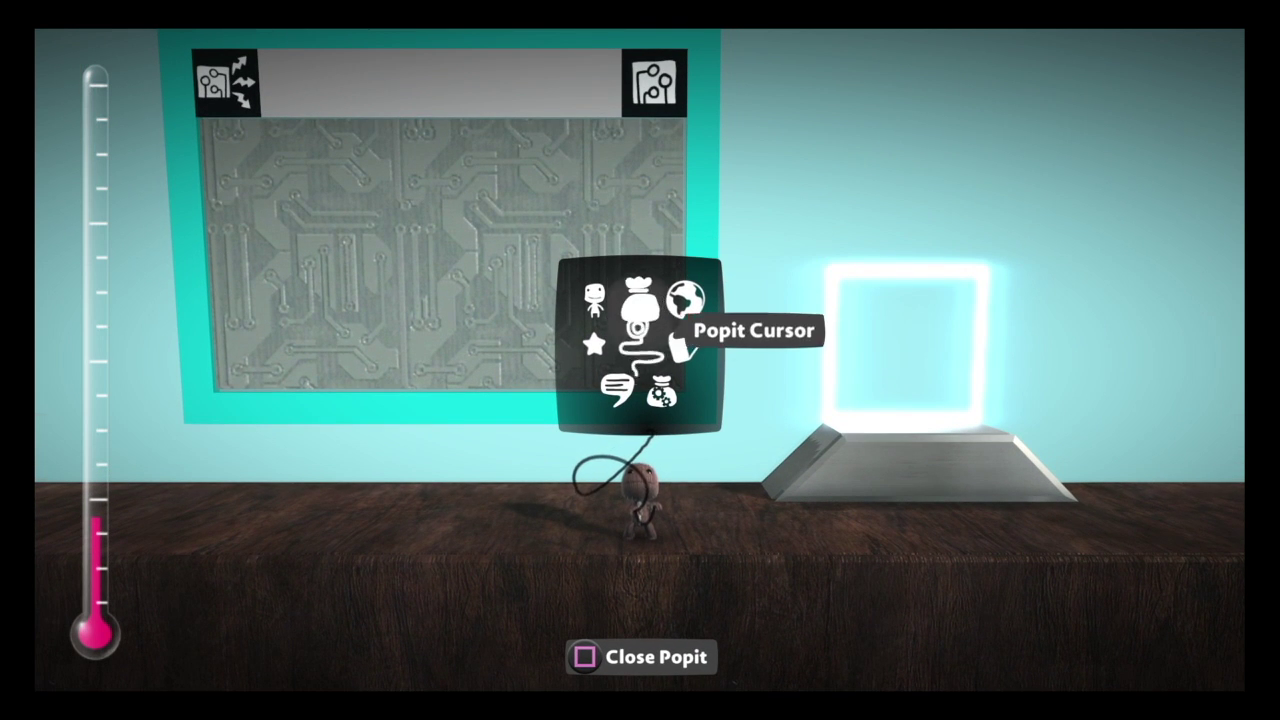
{"action": "key", "text": "Up"}
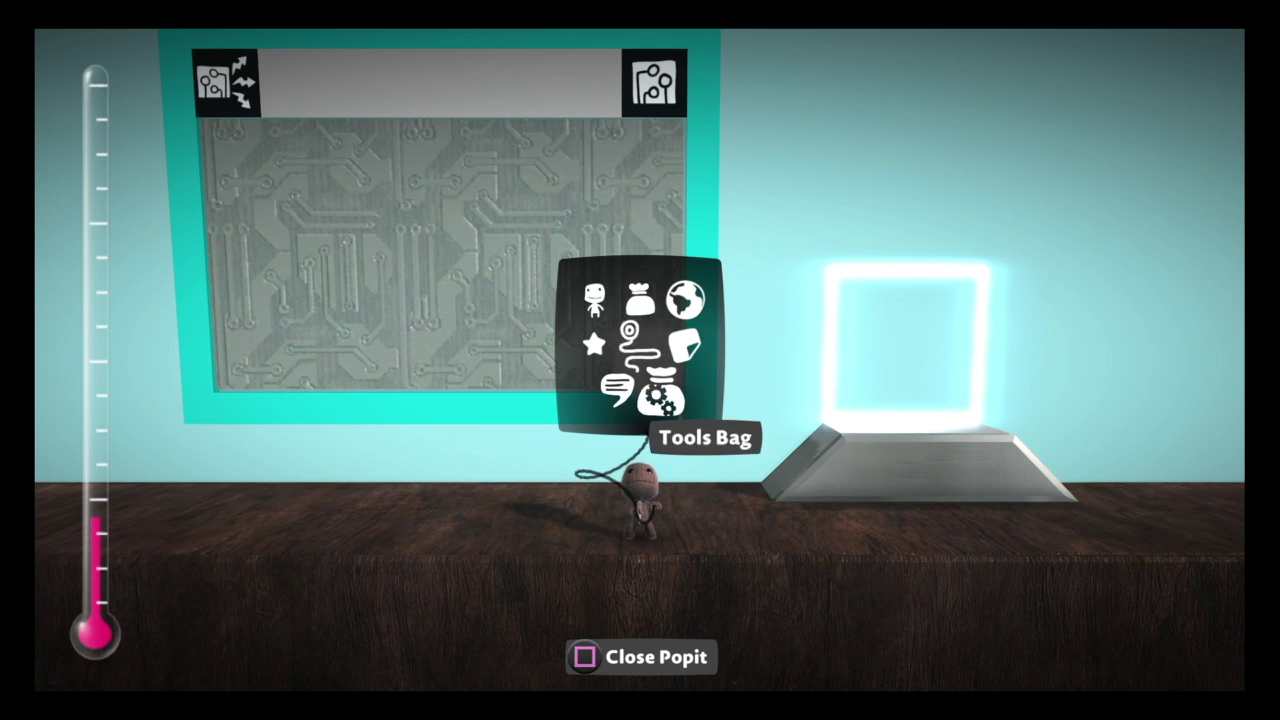
{"action": "key", "text": "Return"}
{"action": "key", "text": "Up"}
{"action": "key", "text": "Down"}
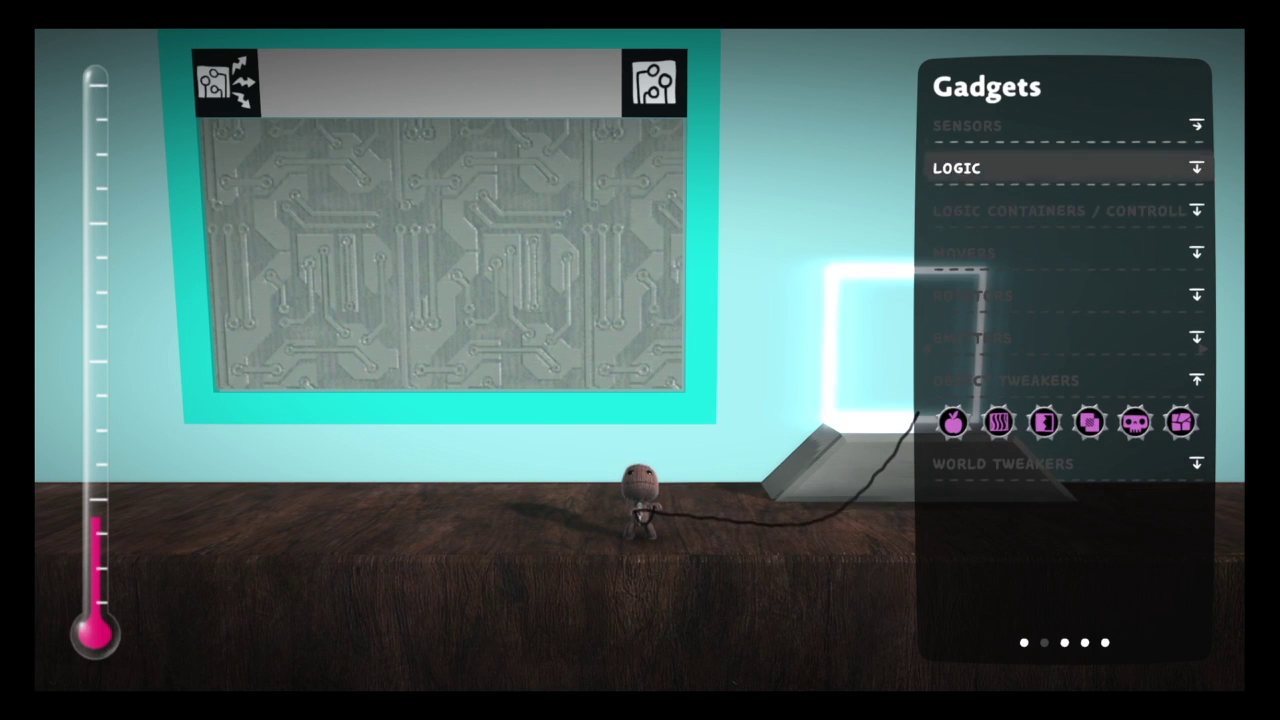
{"action": "key", "text": "Down"}
{"action": "key", "text": "Down"}
{"action": "key", "text": "Down"}
{"action": "key", "text": "Down"}
{"action": "key", "text": "Down"}
{"action": "key", "text": "Down"}
{"action": "key", "text": "Down"}
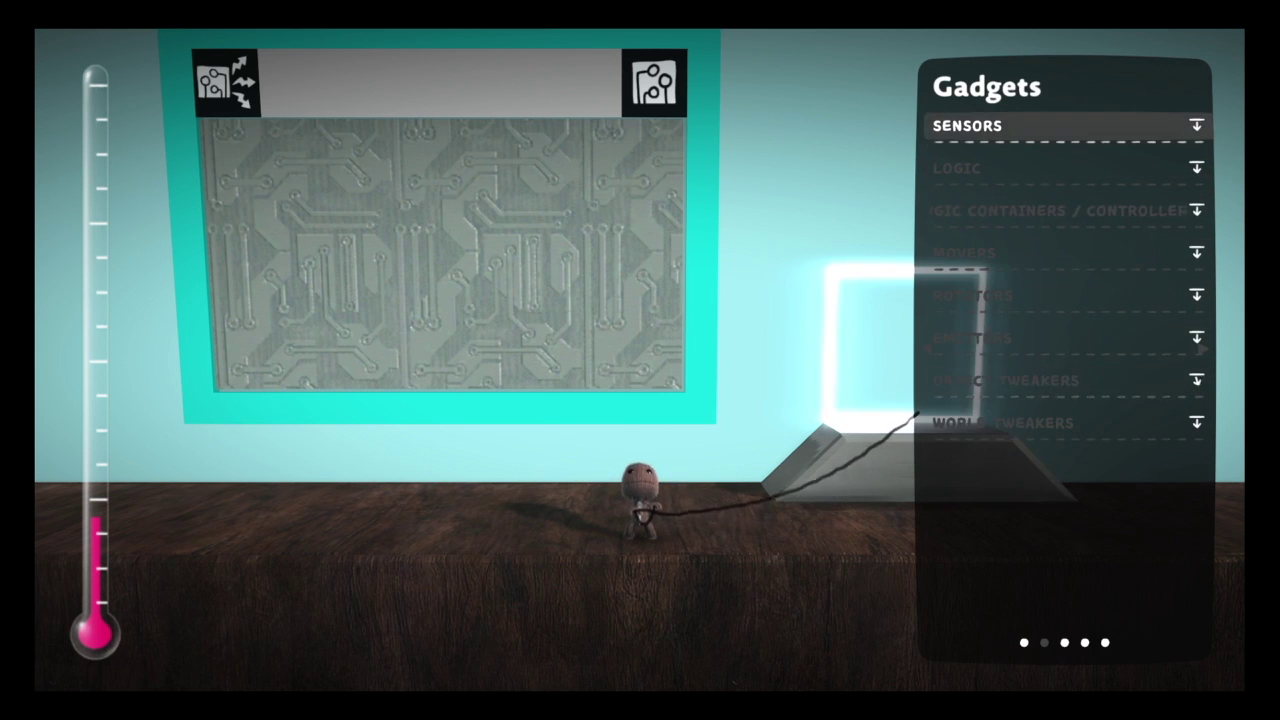
Place a Sequencer from the Logic Containers / Controllers gadgets on the circuit board and expand its striped timeline above the board
{"action": "key", "text": "Return"}
{"action": "key", "text": "Return"}
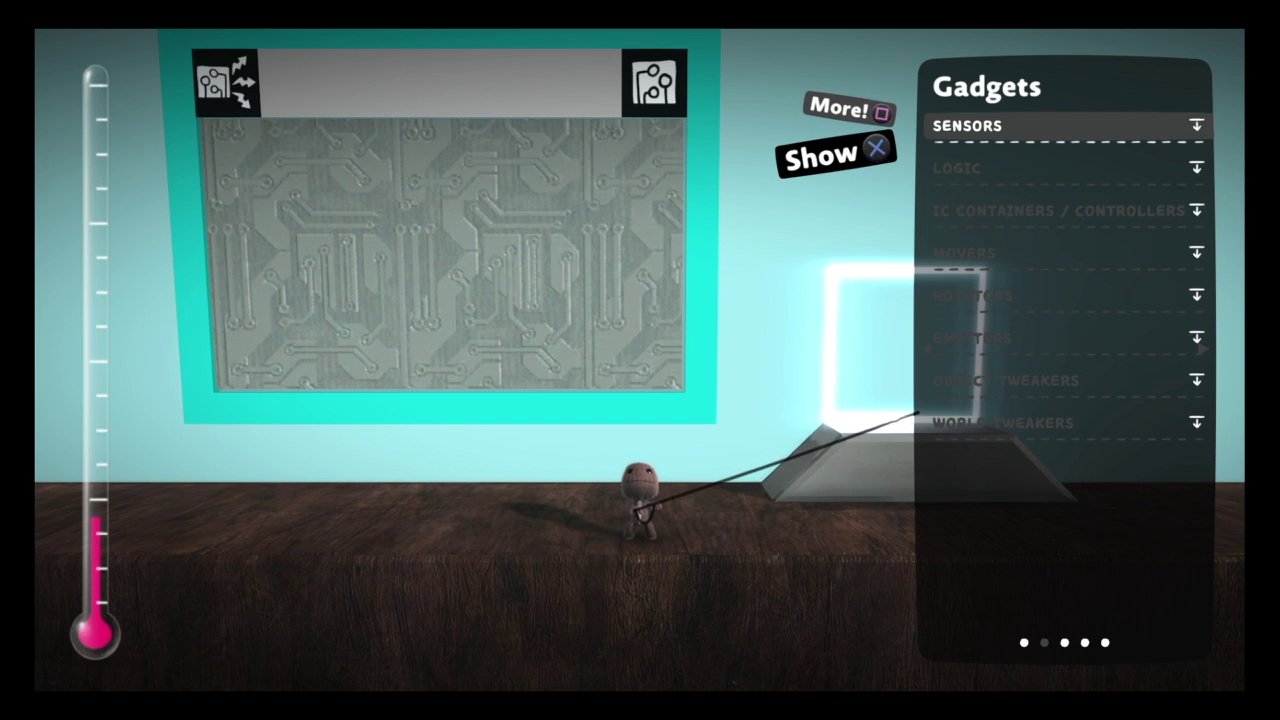
{"action": "key", "text": "Down"}
{"action": "key", "text": "Down"}
{"action": "key", "text": "Up"}
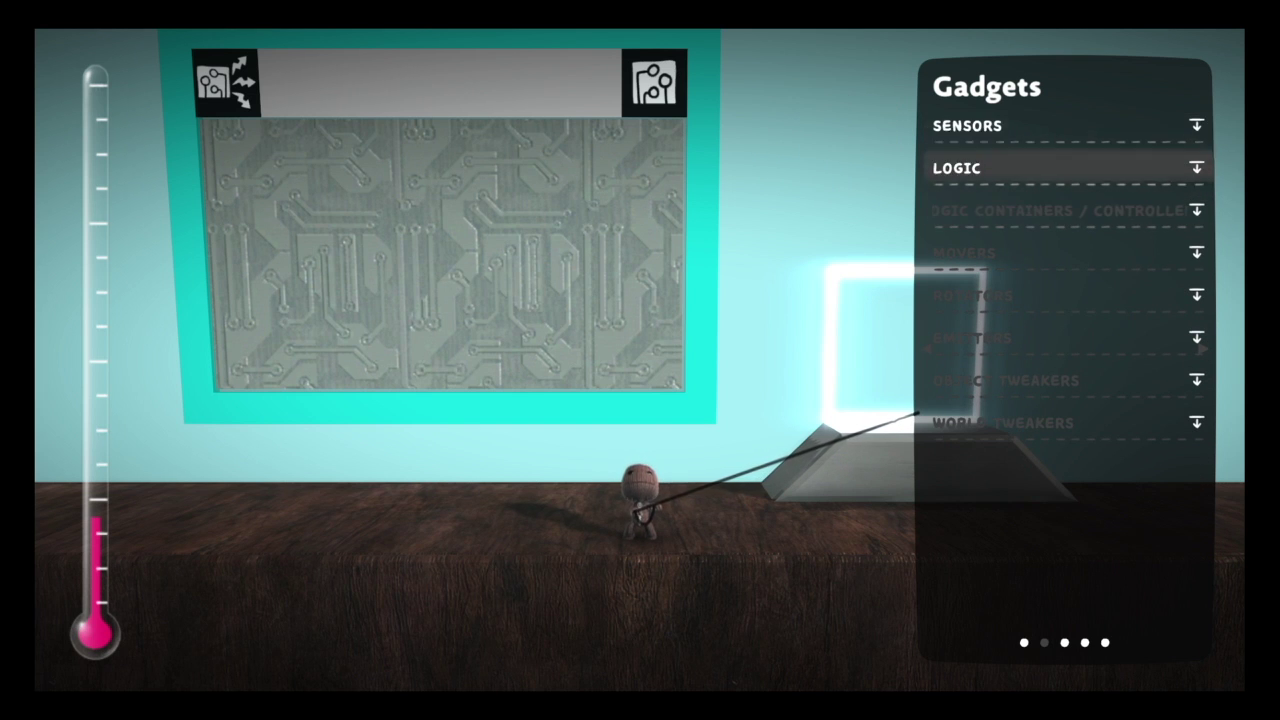
{"action": "key", "text": "Up"}
{"action": "key", "text": "Down"}
{"action": "key", "text": "Down"}
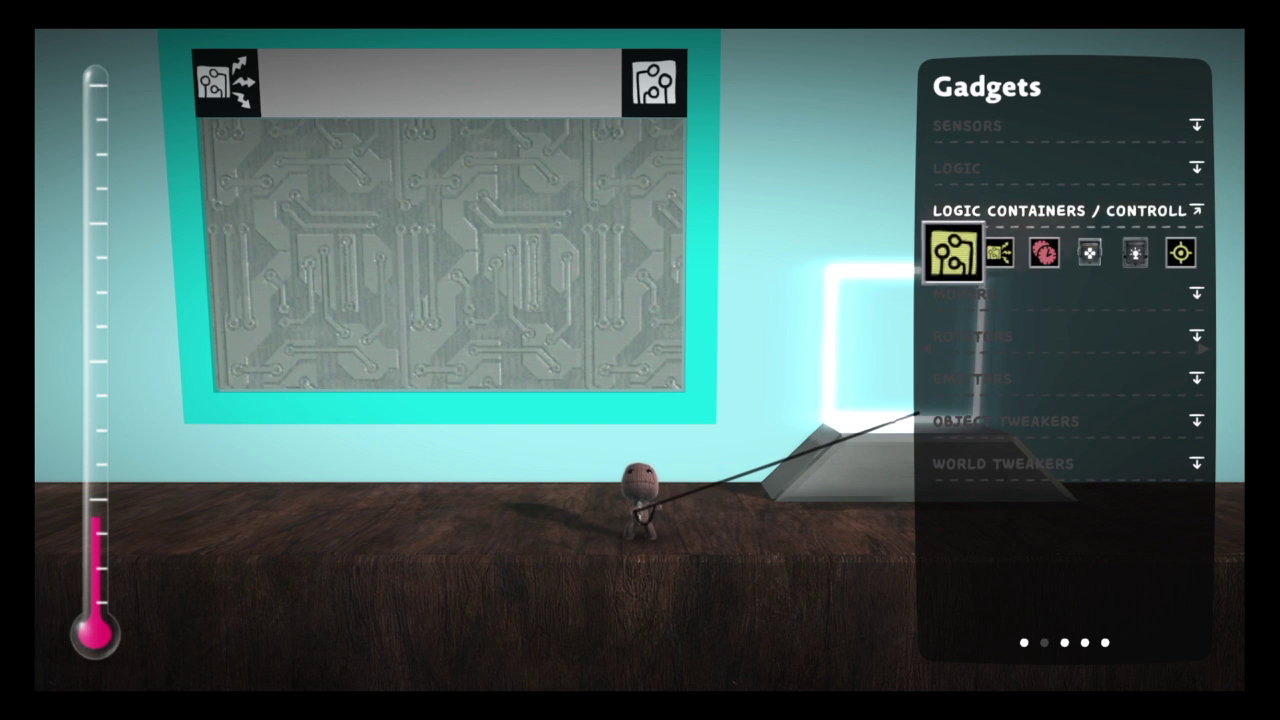
{"action": "key", "text": "Right"}
{"action": "key", "text": "Right"}
{"action": "key", "text": "Return"}
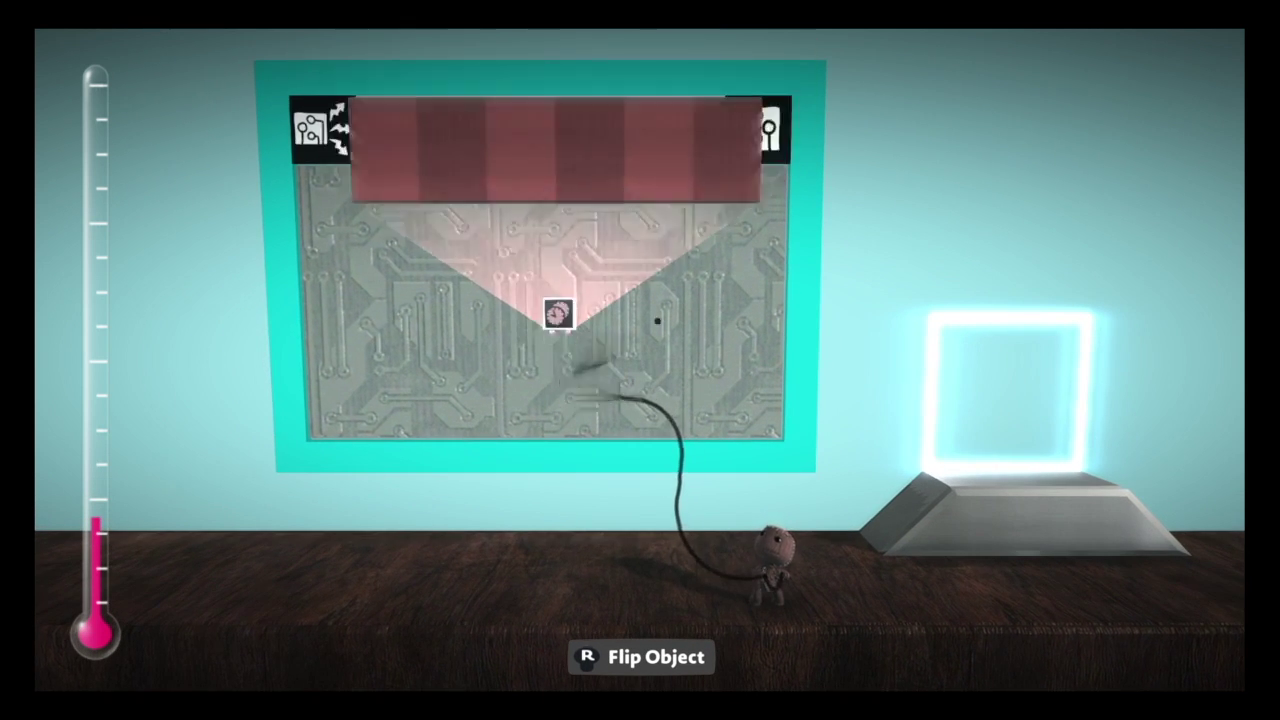
{"action": "key", "text": "Return"}
{"action": "key", "text": "Escape"}
{"action": "key", "text": "Escape"}
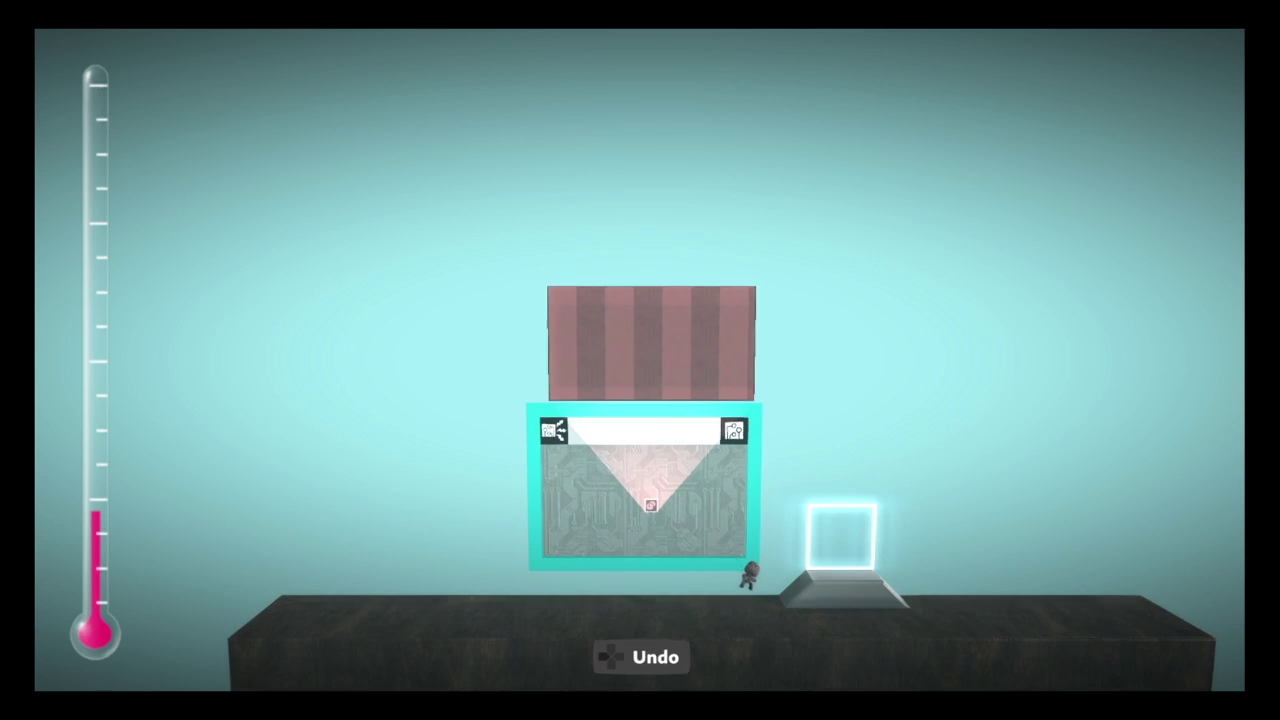
Examine the Logic, Sensors and Object Tweakers categories of the Gadgets collection
{"action": "key", "text": "Return"}
{"action": "key", "text": "Return"}
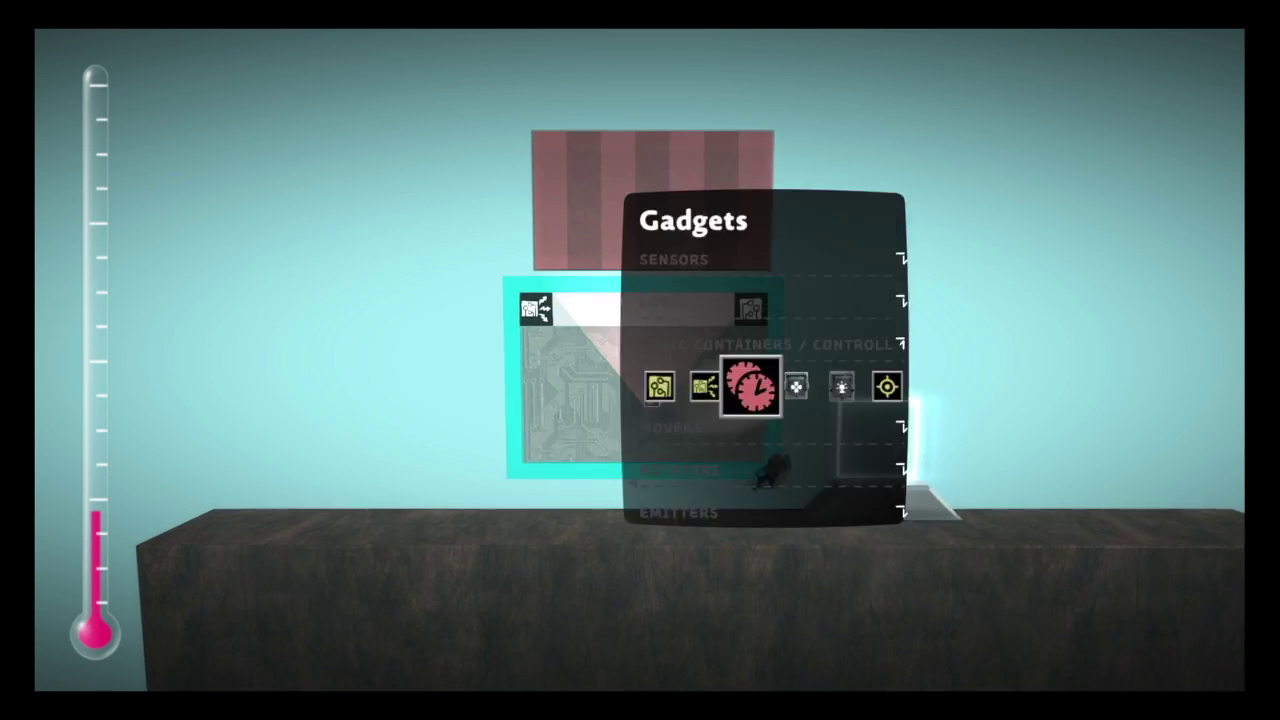
{"action": "key", "text": "Up"}
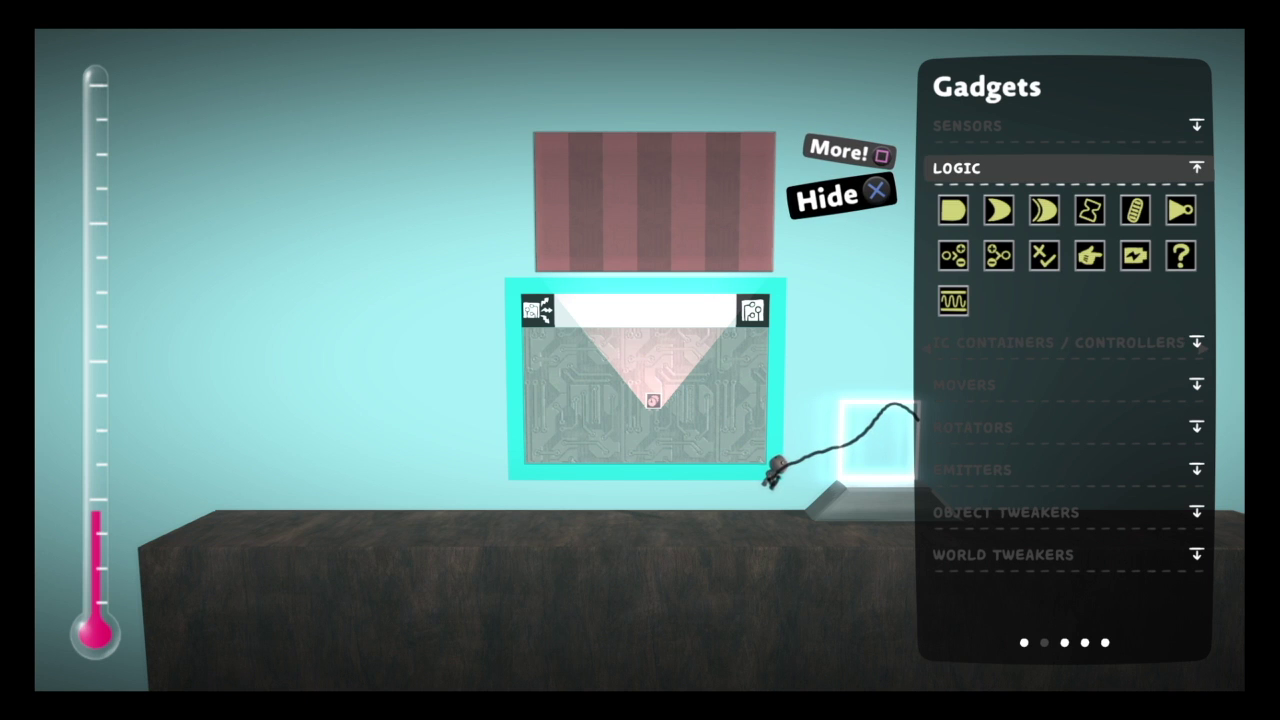
{"action": "key", "text": "Up"}
{"action": "key", "text": "Down"}
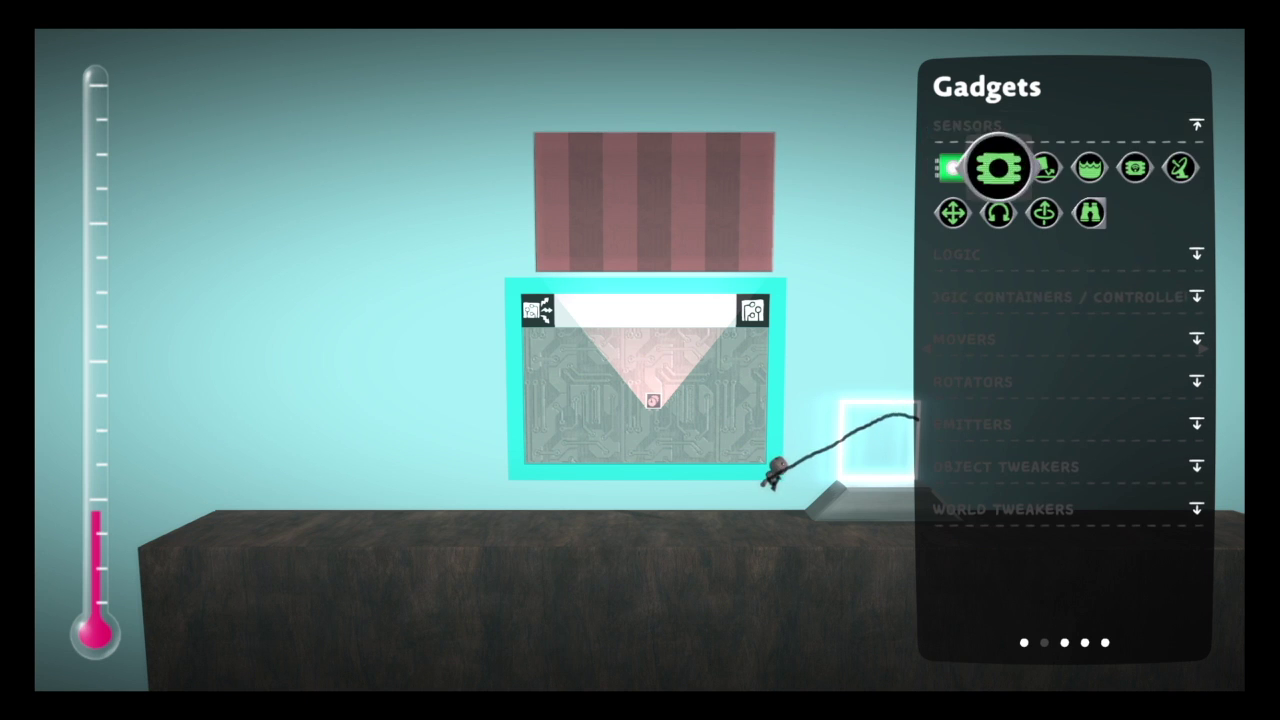
{"action": "key", "text": "Up"}
{"action": "key", "text": "Down"}
{"action": "key", "text": "Down"}
{"action": "key", "text": "Down"}
{"action": "key", "text": "Down"}
{"action": "key", "text": "Down"}
{"action": "key", "text": "Down"}
{"action": "key", "text": "Down"}
{"action": "key", "text": "Up"}
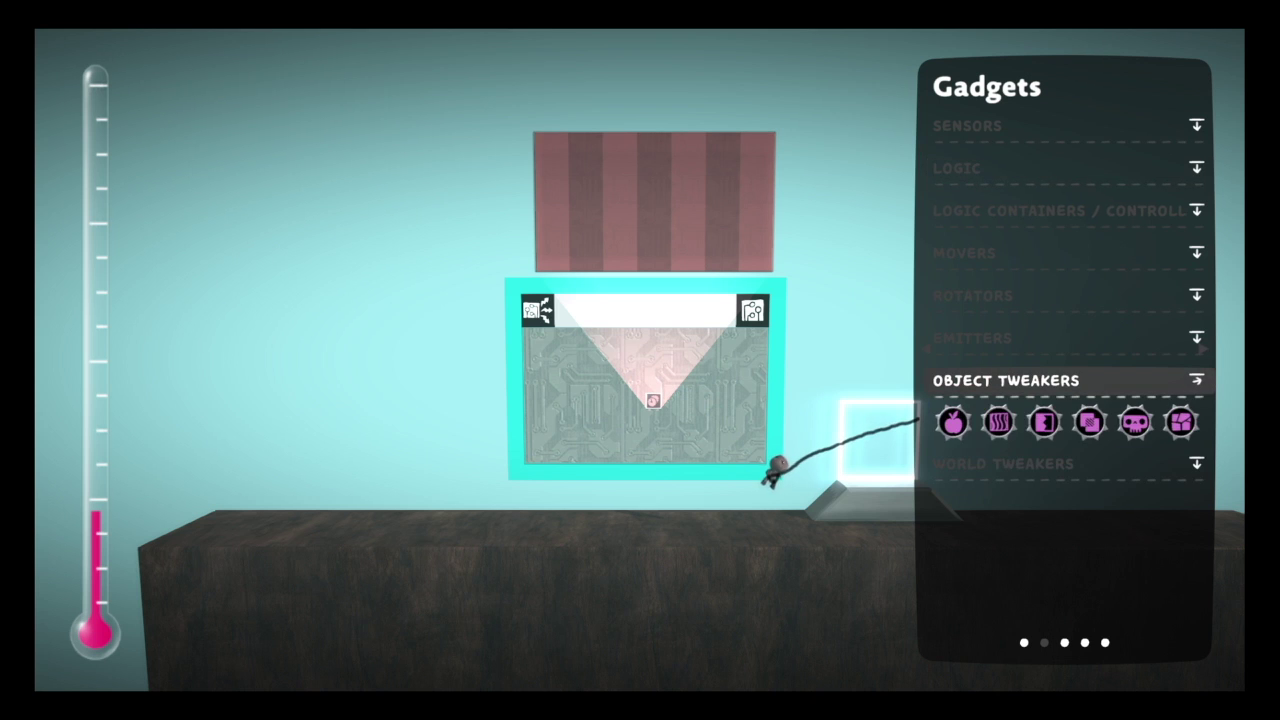
Place a Global Lighting Tweaker from the World Tweakers in the upper corner of the sequencer's first stripe
{"action": "key", "text": "Up"}
{"action": "key", "text": "Up"}
{"action": "key", "text": "Down"}
{"action": "key", "text": "Down"}
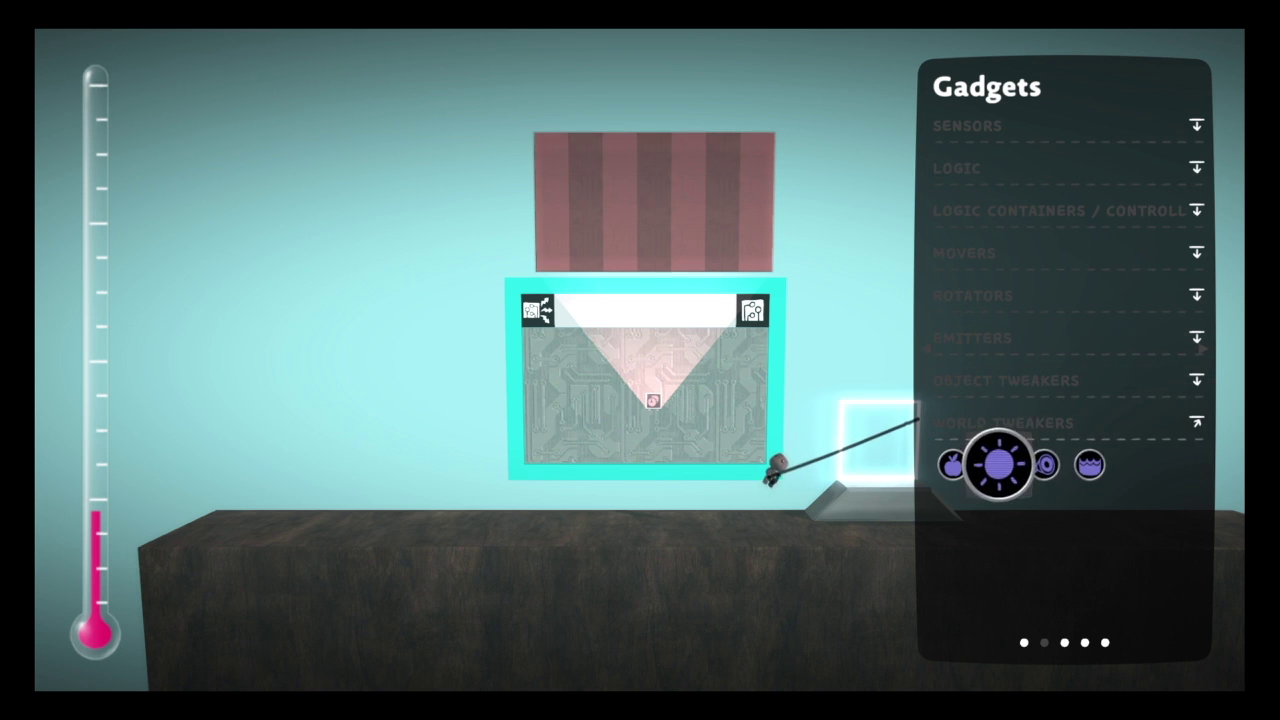
{"action": "key", "text": "Return"}
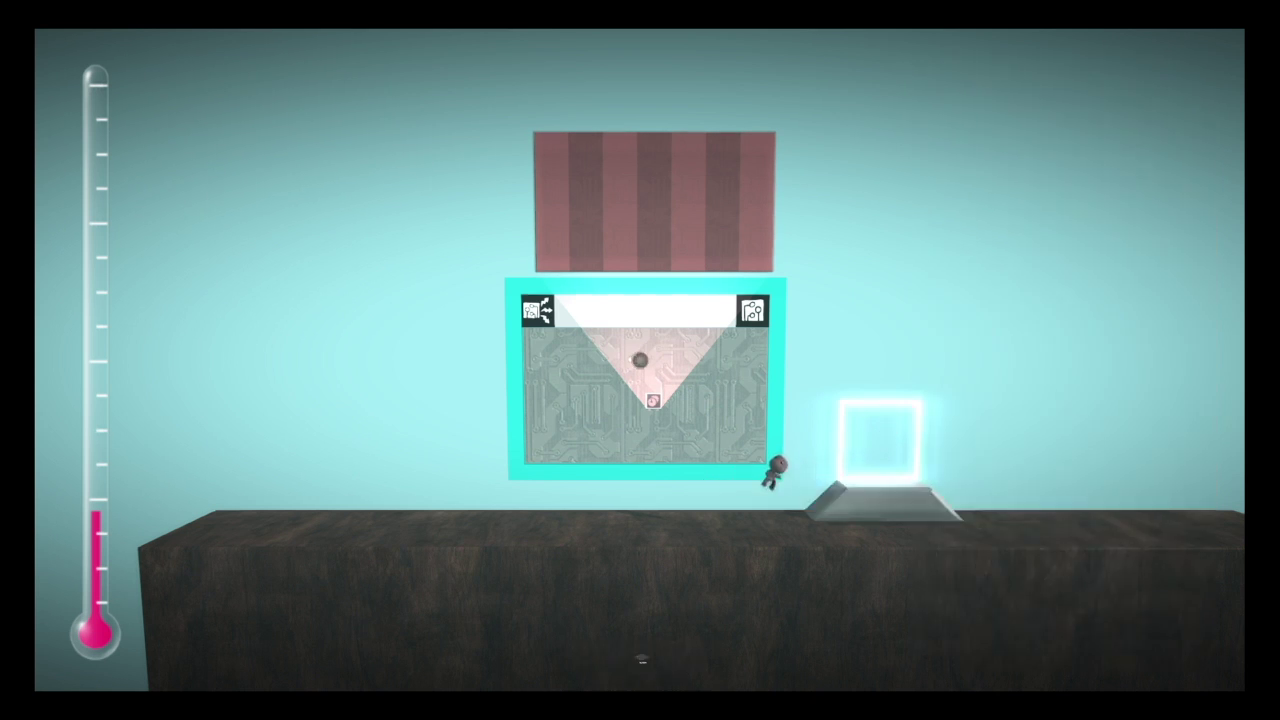
{"action": "key", "text": "Return"}
{"action": "key", "text": "Escape"}
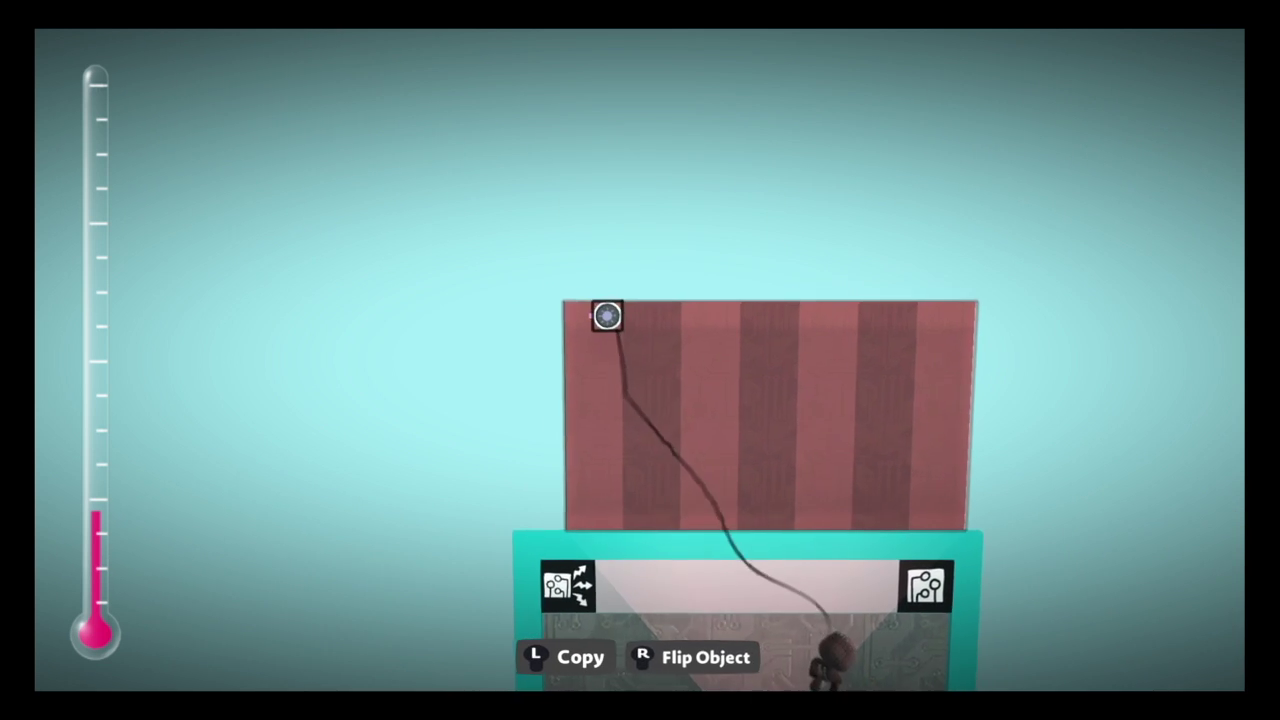
{"action": "key", "text": "Return"}
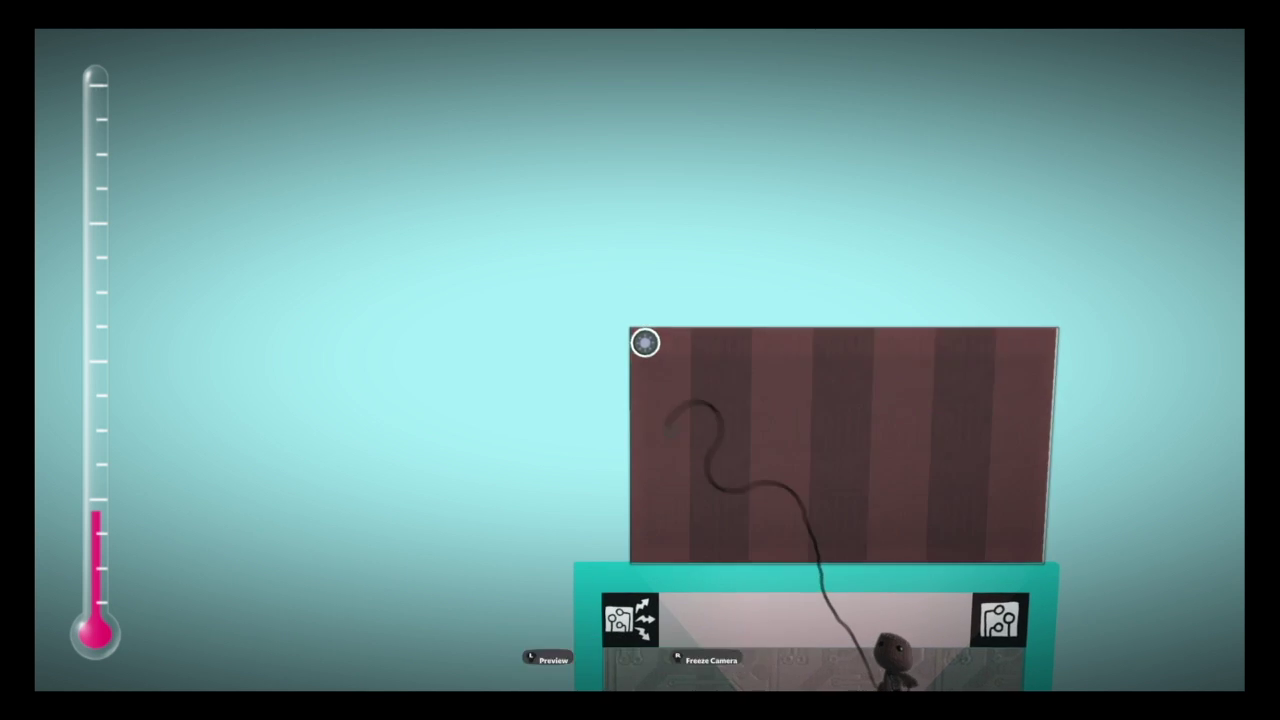
{"action": "key", "text": "Return"}
Place the green rectangular gadget from the Sensors category on the sequencer's first stripe, below the lighting tweaker
{"action": "key", "text": "Return"}
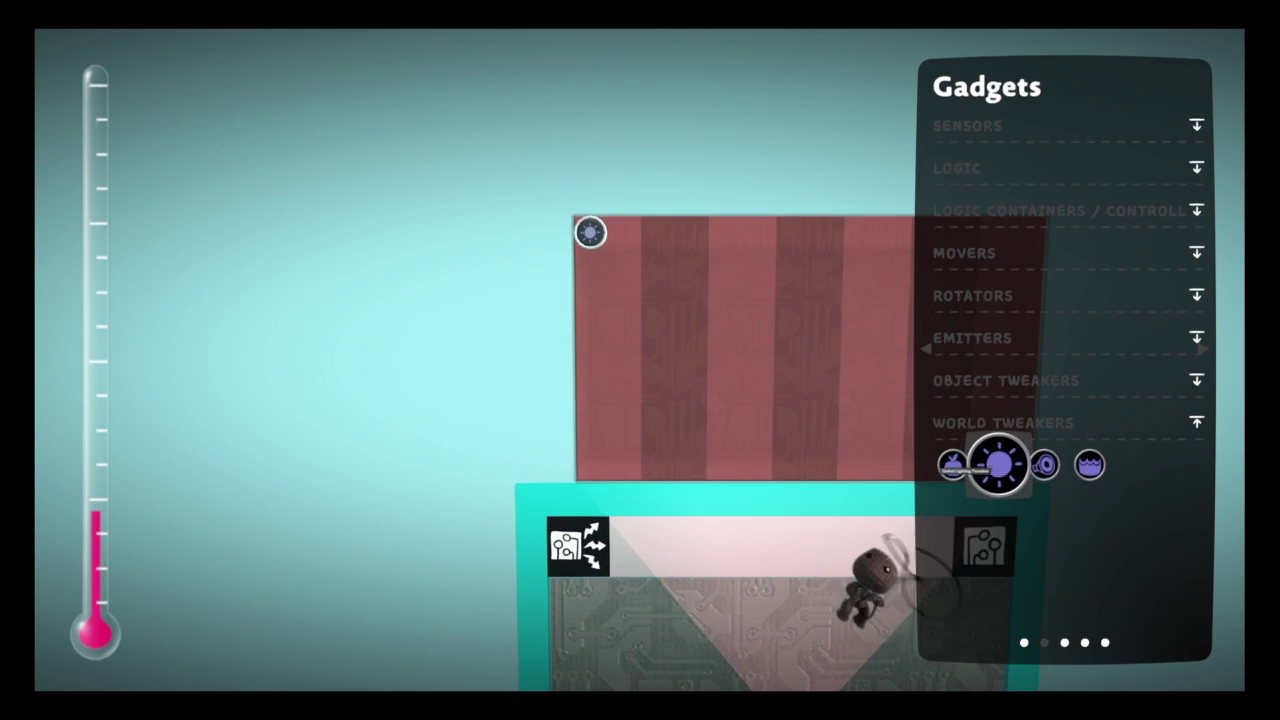
{"action": "key", "text": "Up"}
{"action": "key", "text": "Up"}
{"action": "key", "text": "Up"}
{"action": "key", "text": "Up"}
{"action": "key", "text": "Up"}
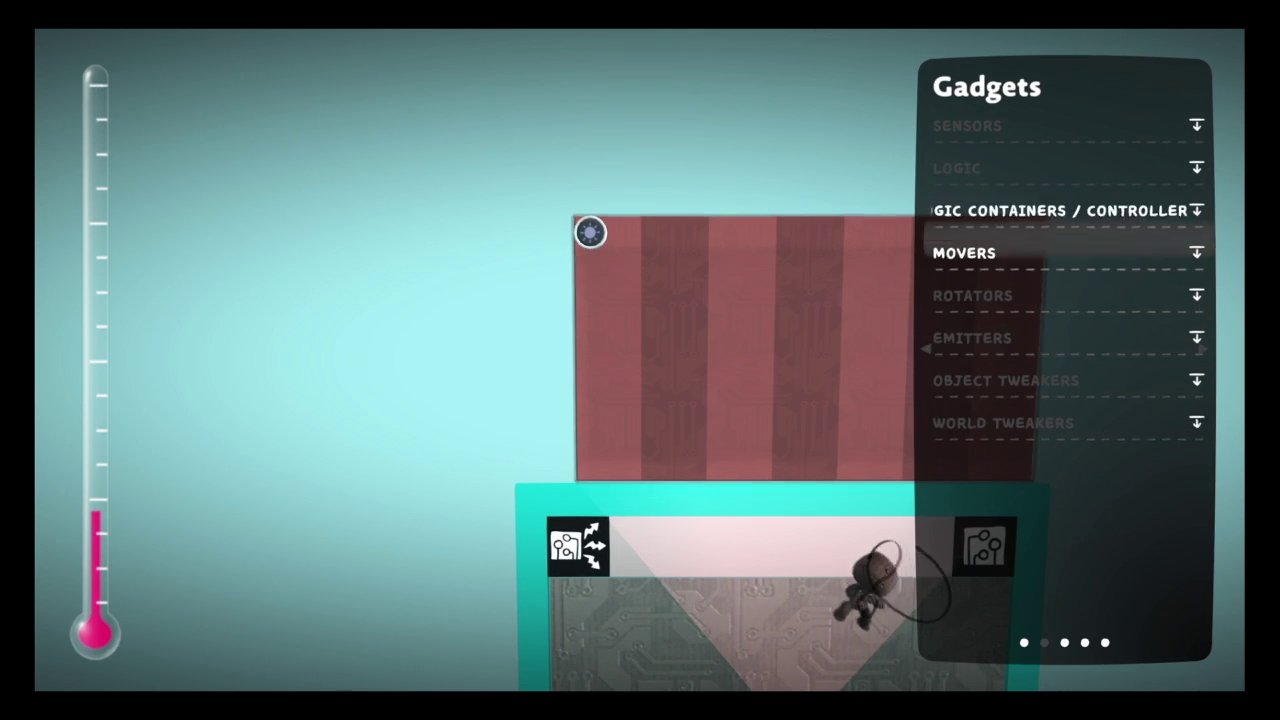
{"action": "key", "text": "Return"}
{"action": "key", "text": "Return"}
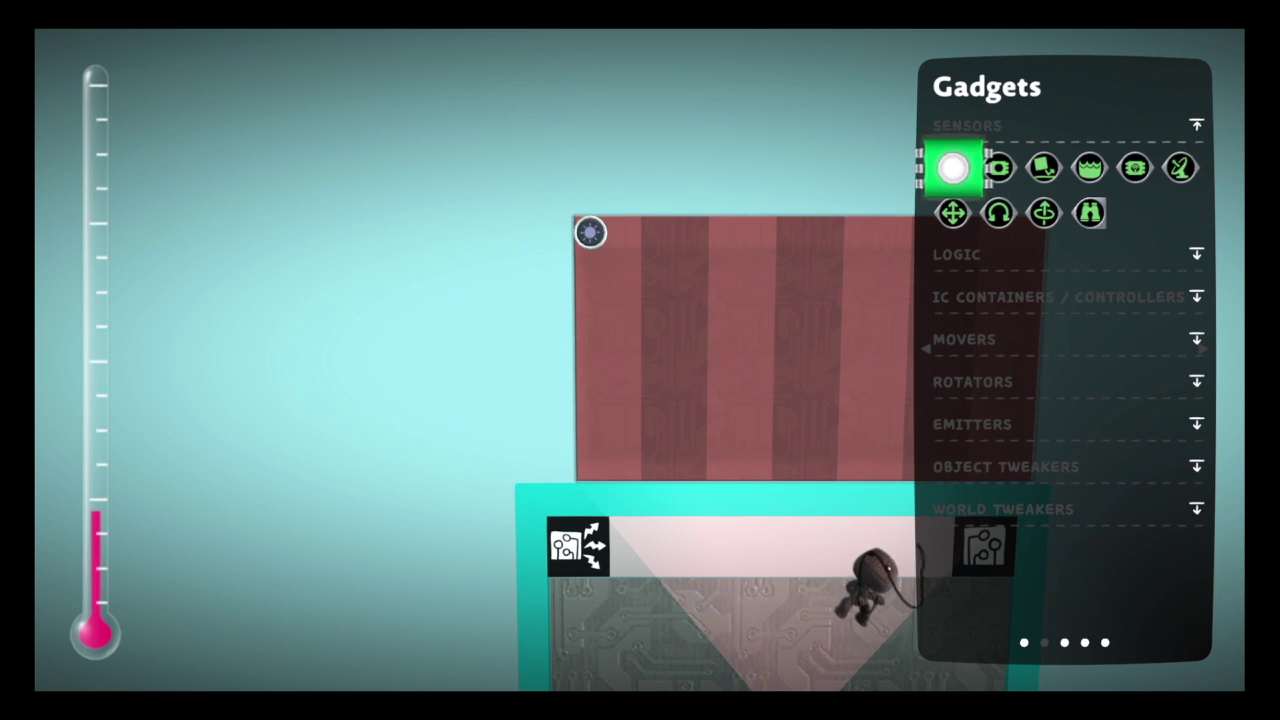
{"action": "key", "text": "Return"}
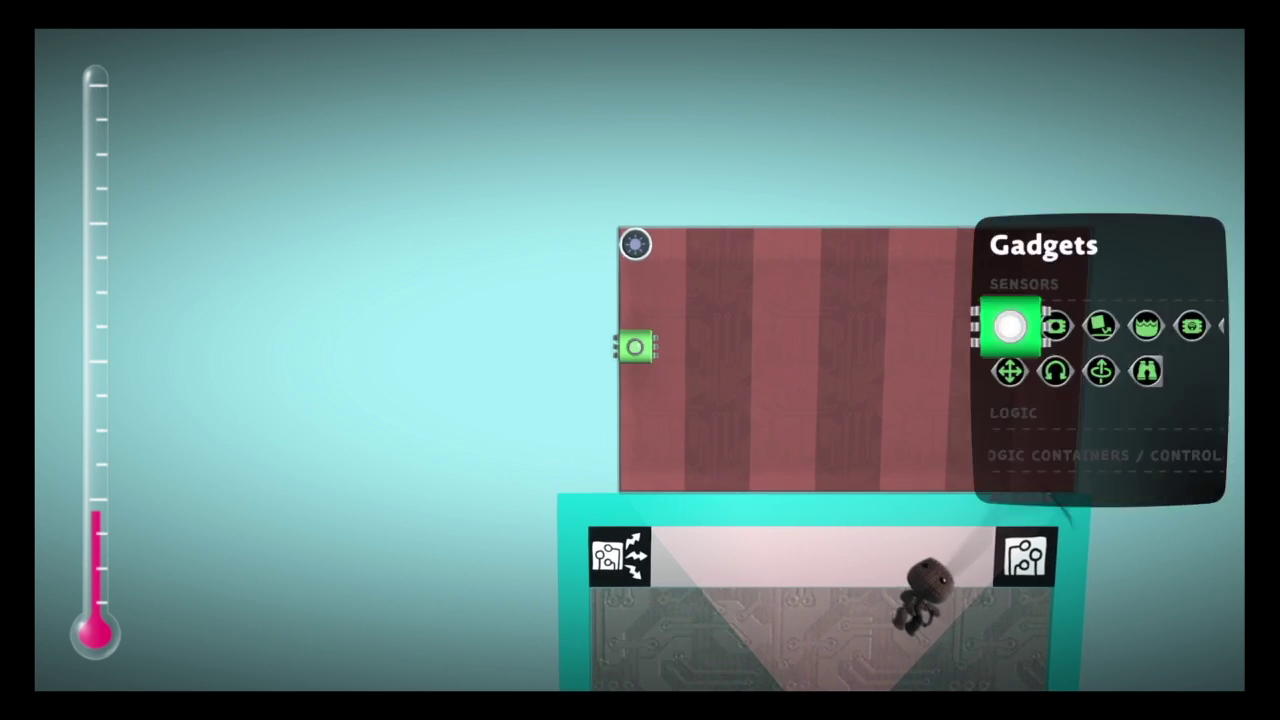
{"action": "key", "text": "Escape"}
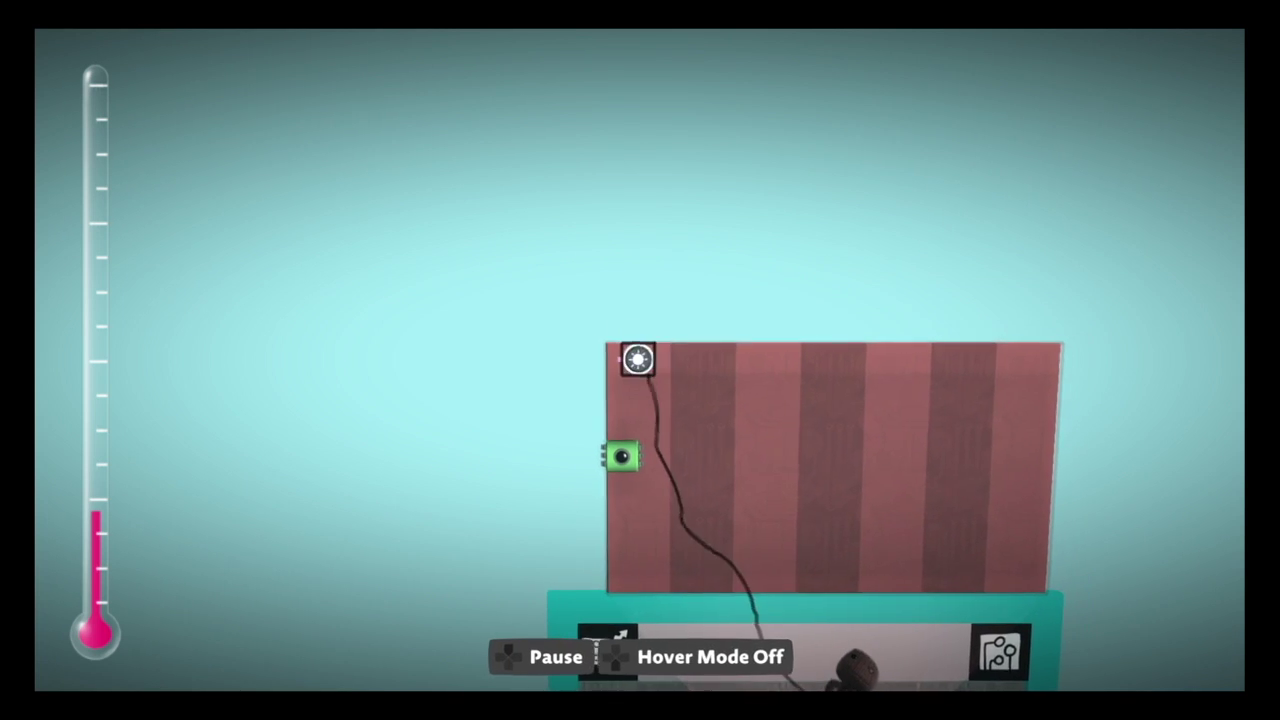
Place Global Lighting Tweakers on the sequencer, two on its first stripe and two on its last stripe
{"action": "key", "text": "Return"}
{"action": "key", "text": "Up"}
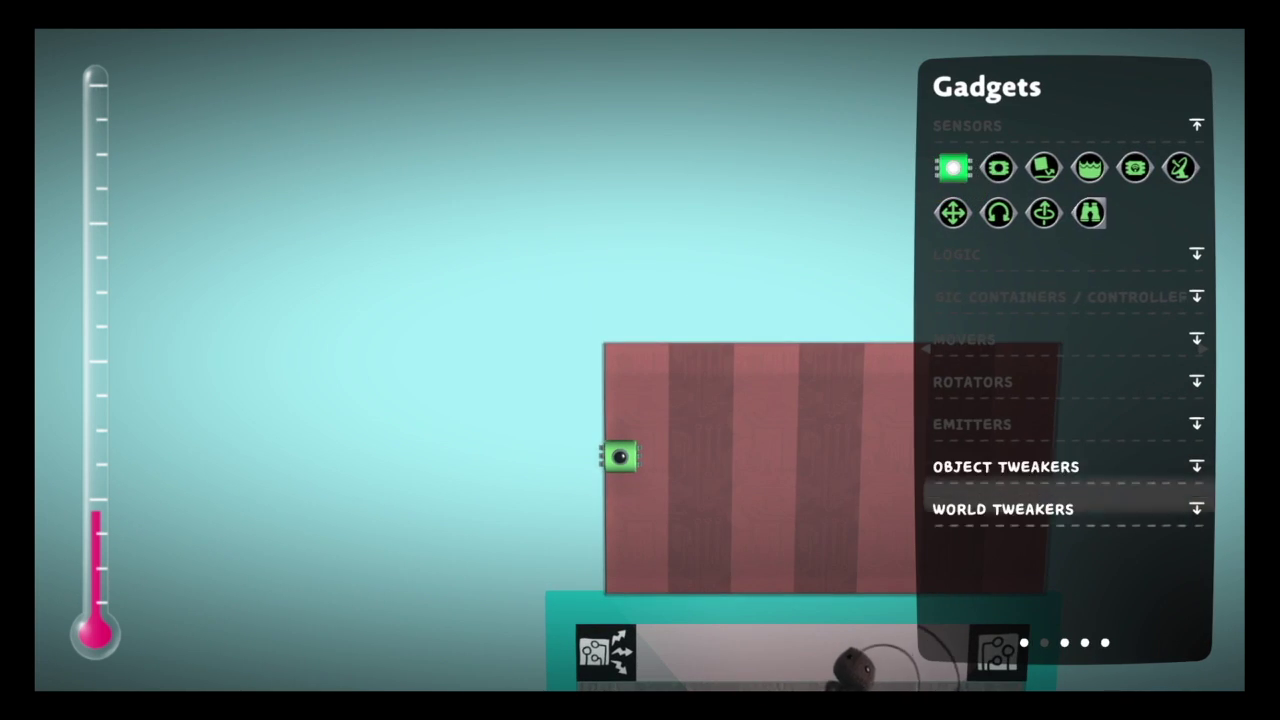
{"action": "key", "text": "Right"}
{"action": "key", "text": "Left"}
{"action": "key", "text": "Return"}
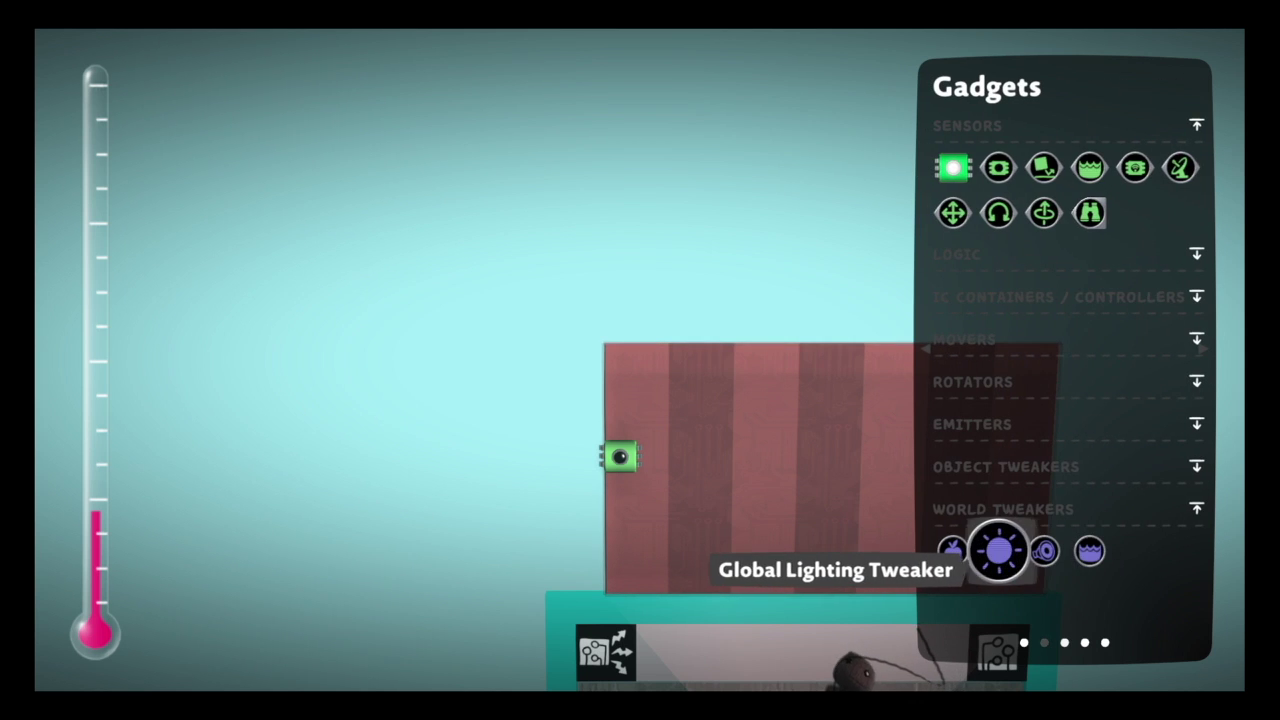
{"action": "key", "text": "Return"}
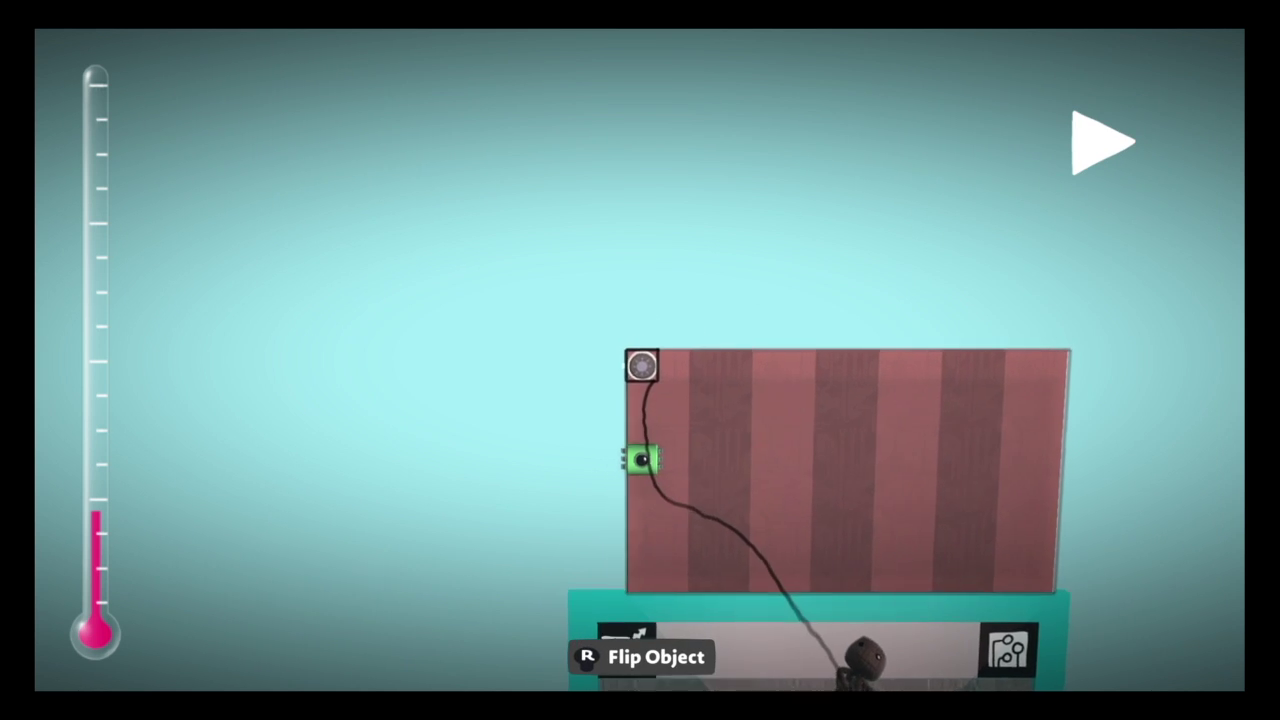
{"action": "key", "text": "Return"}
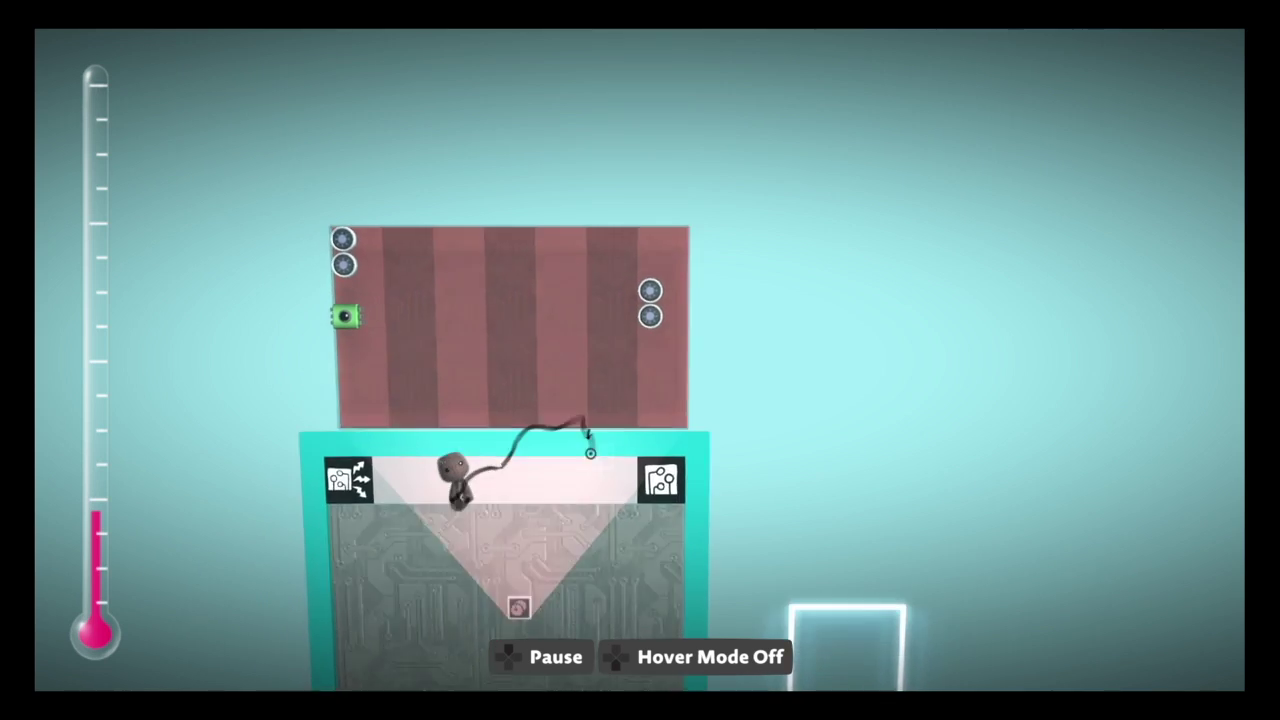
Set the sequencer to 5.0 seconds per stripe and change its loop option
{"action": "key", "text": "Return"}
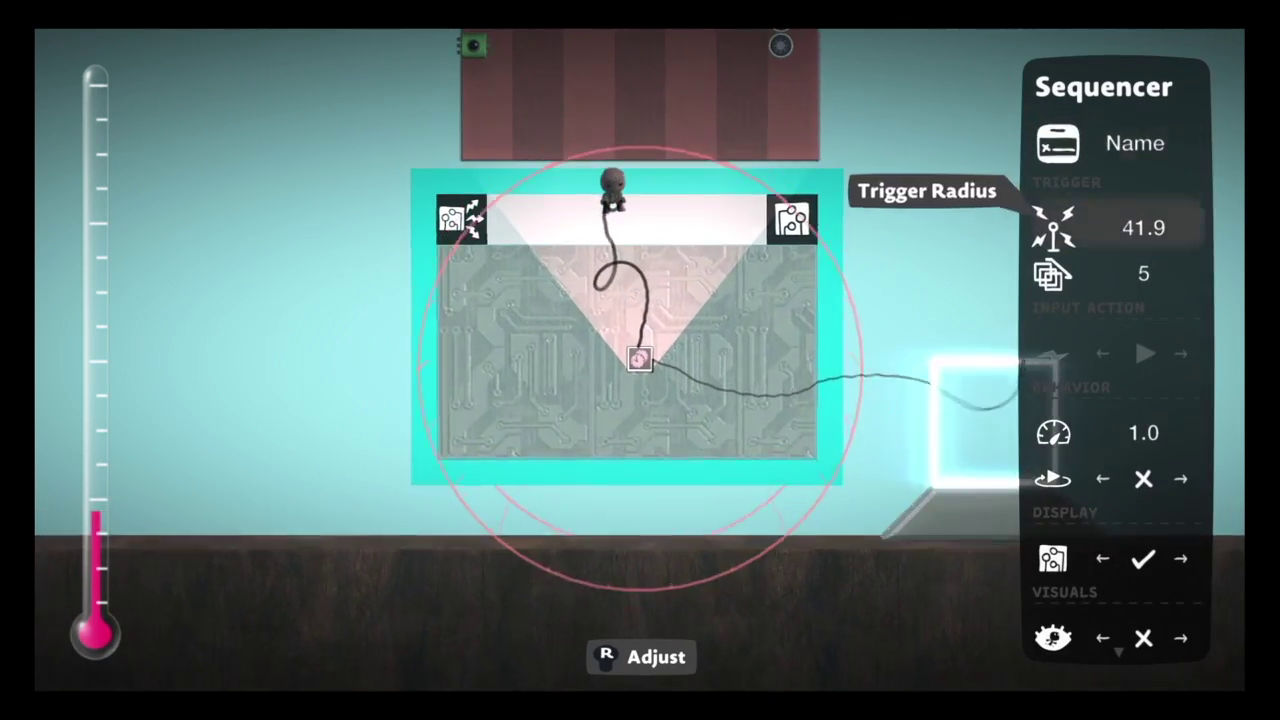
{"action": "key", "text": "Down"}
{"action": "key", "text": "Down"}
{"action": "key", "text": "Right"}
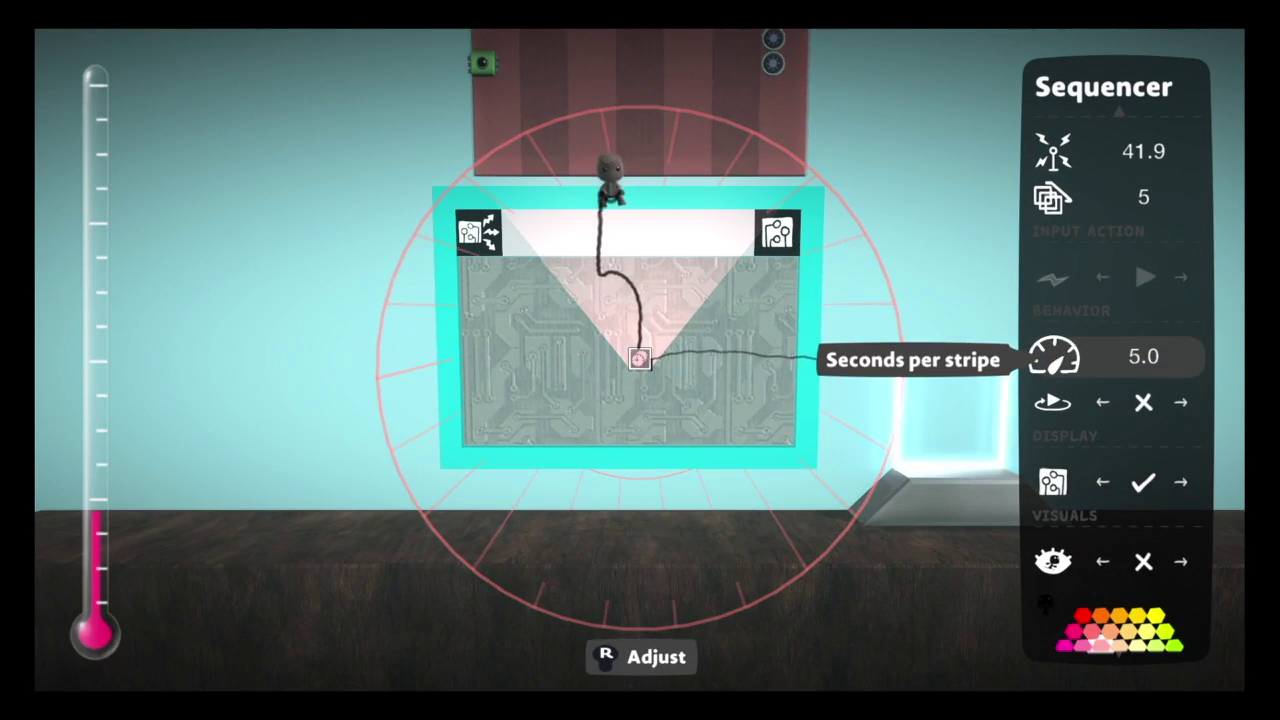
{"action": "key", "text": "Down"}
{"action": "key", "text": "Right"}
{"action": "key", "text": "Escape"}
Try the minimum Lighting value on the upper Global Lighting Tweaker in the sequencer's first stripe
{"action": "key", "text": "Return"}
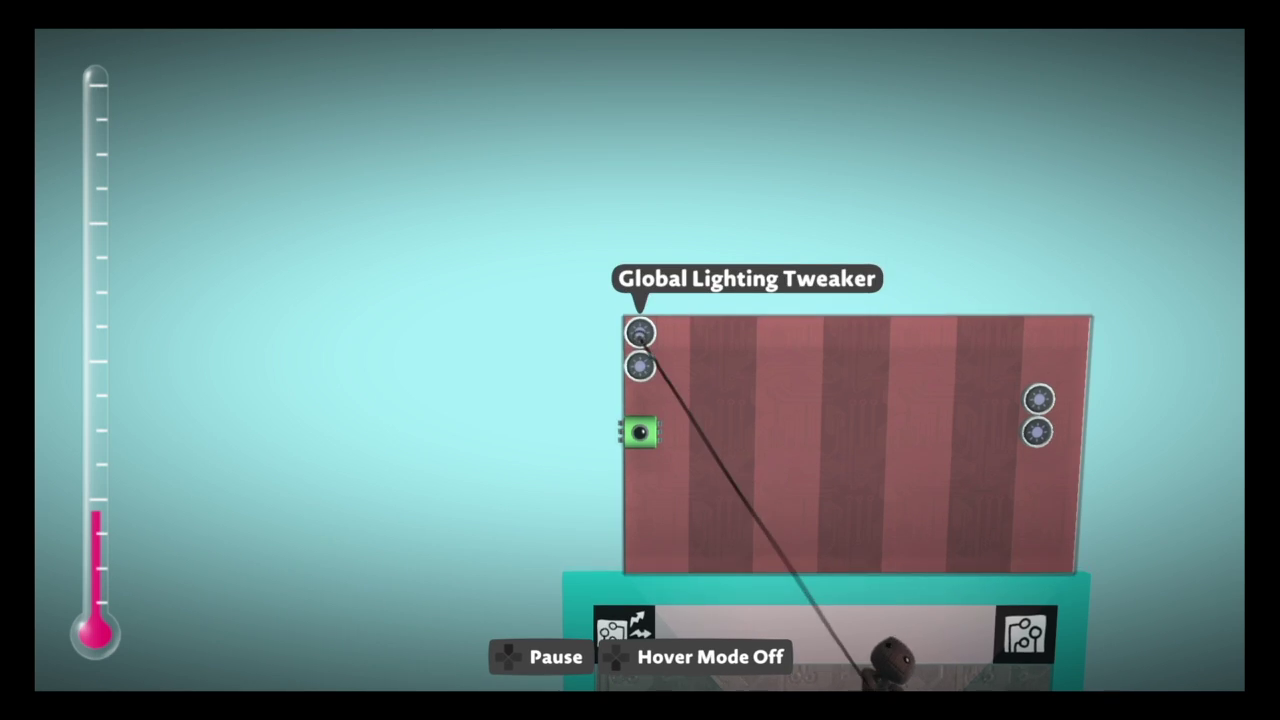
{"action": "key", "text": "Return"}
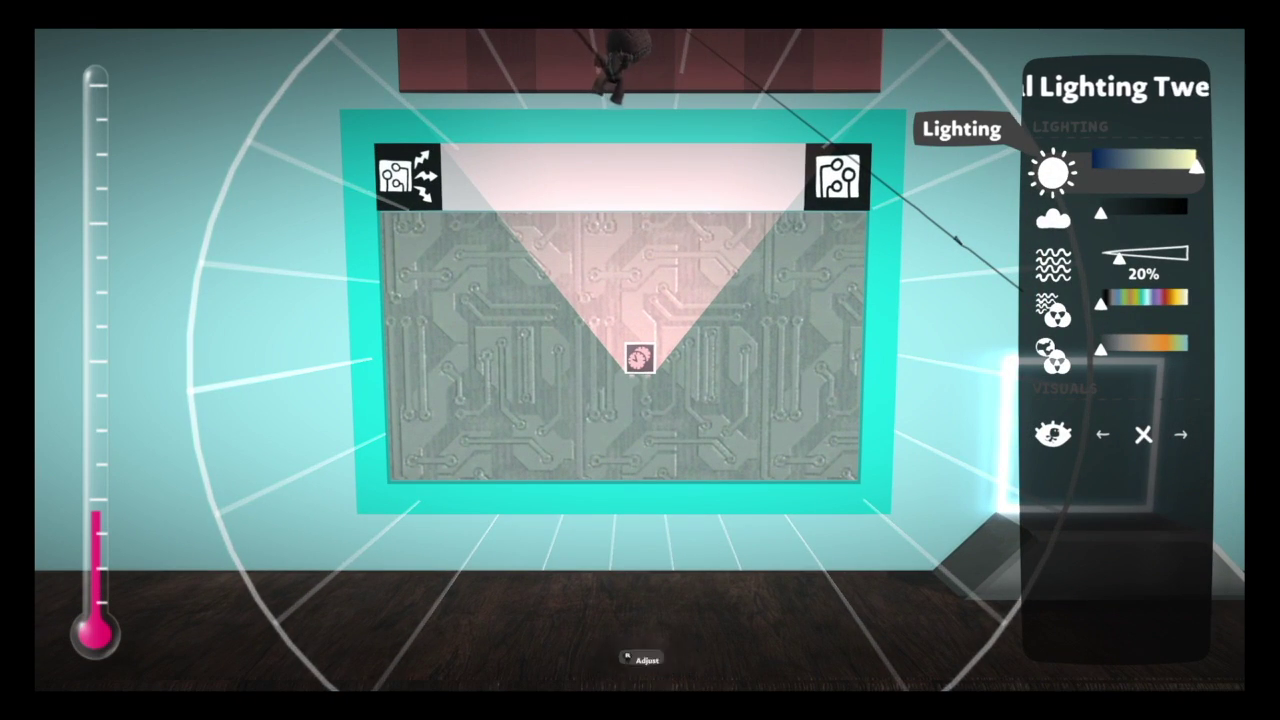
{"action": "key", "text": "Left"}
{"action": "key", "text": "Left"}
{"action": "key", "text": "Left"}
{"action": "key", "text": "Left"}
{"action": "key", "text": "Left"}
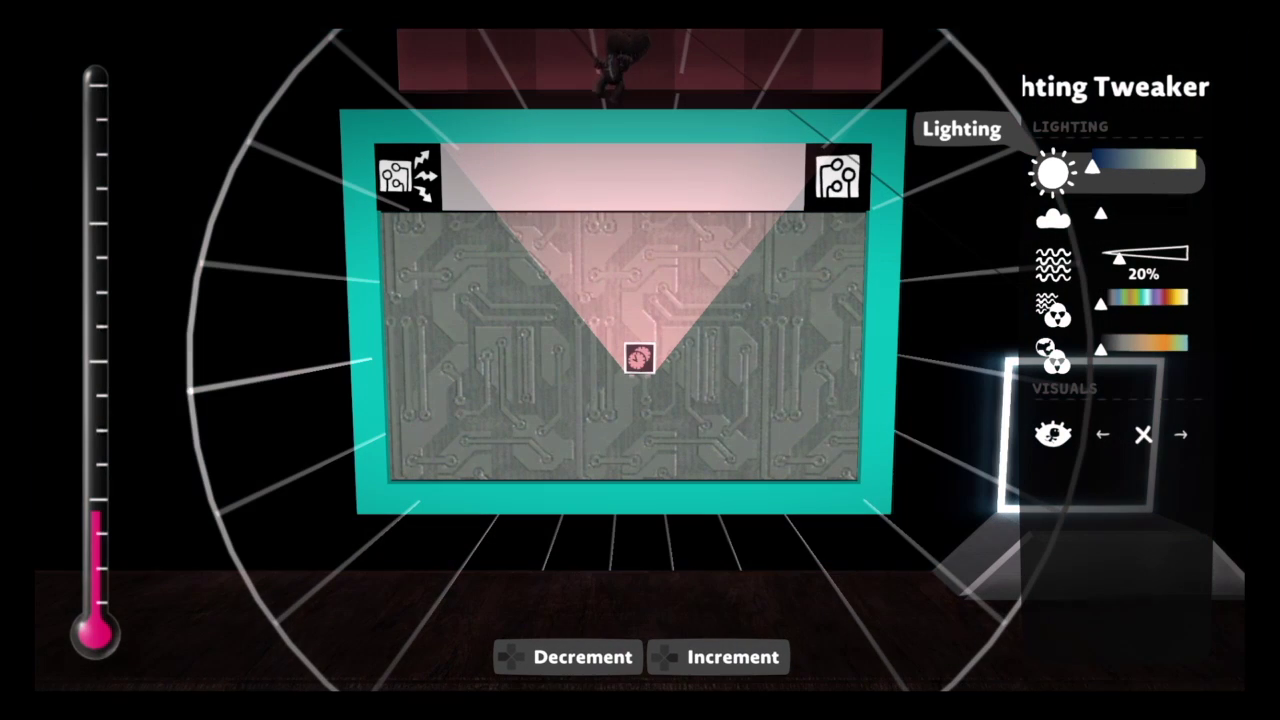
{"action": "key", "text": "Down"}
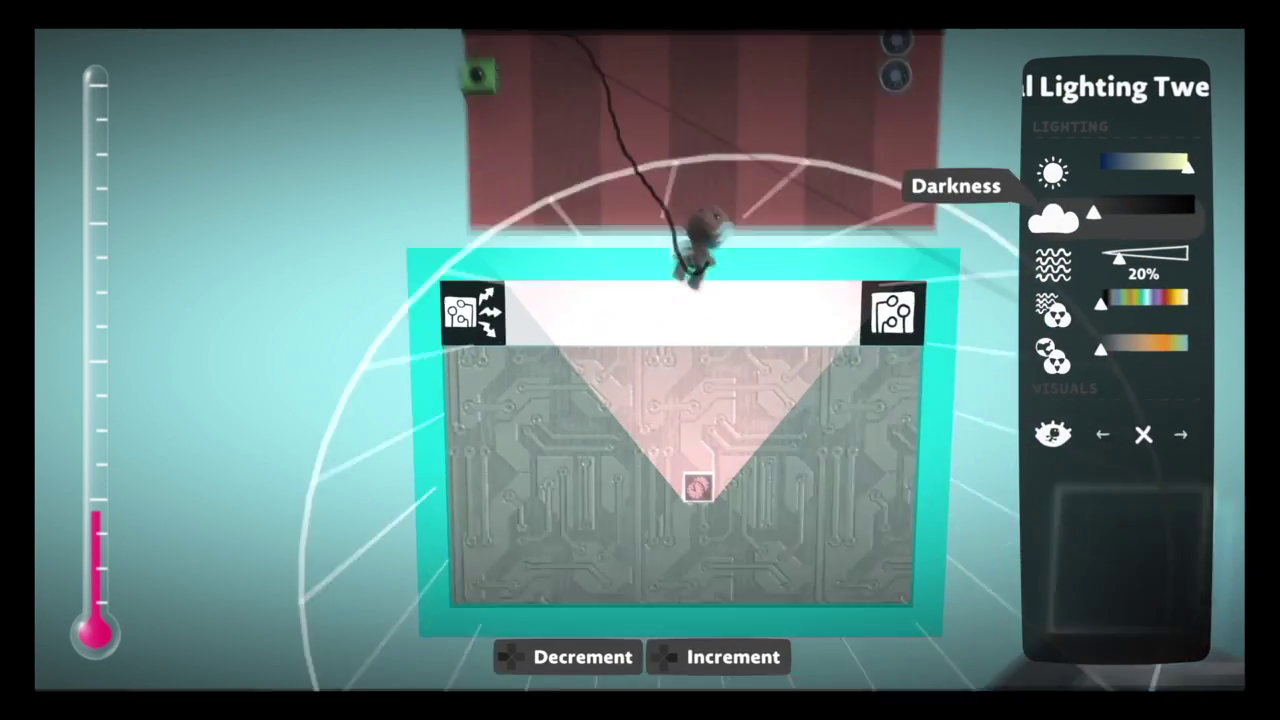
{"action": "key", "text": "Escape"}
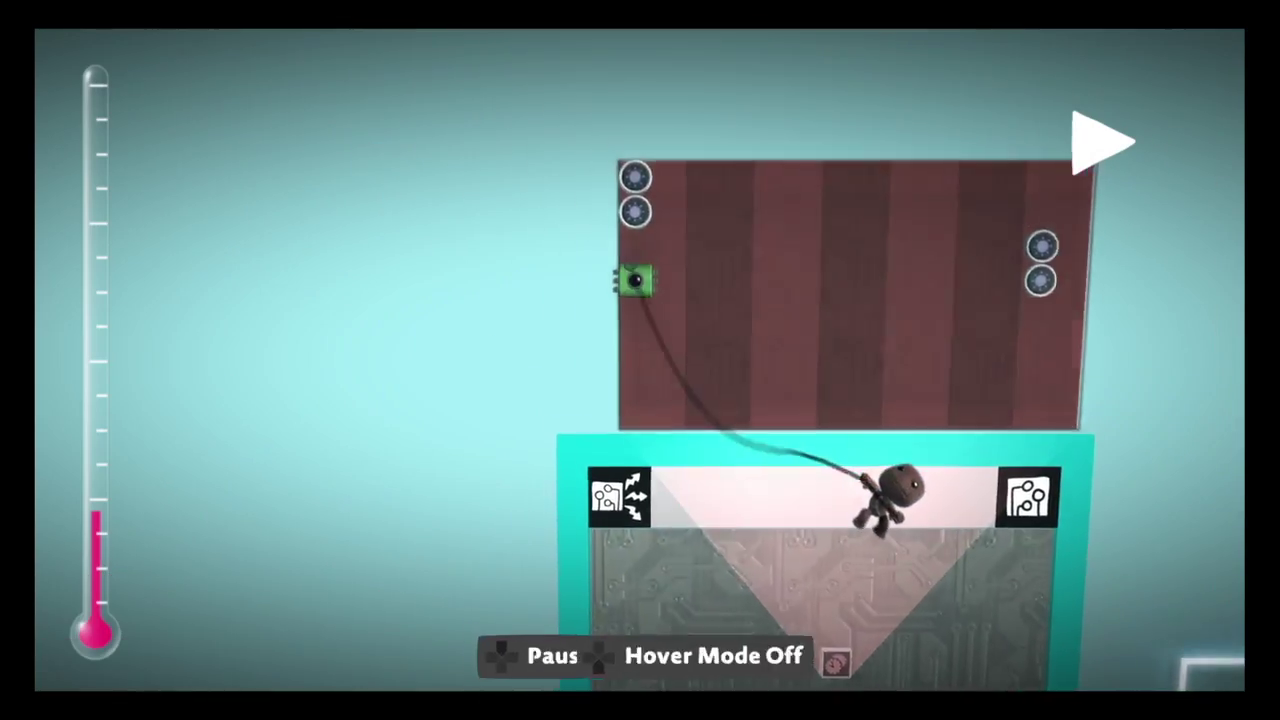
Raise the Global Lighting Tweaker's Darkness to roughly 70% of its range
{"action": "key", "text": "Return"}
{"action": "key", "text": "Right"}
{"action": "key", "text": "Right"}
{"action": "key", "text": "Right"}
{"action": "key", "text": "Right"}
{"action": "key", "text": "Right"}
{"action": "key", "text": "Right"}
{"action": "key", "text": "Right"}
{"action": "key", "text": "Right"}
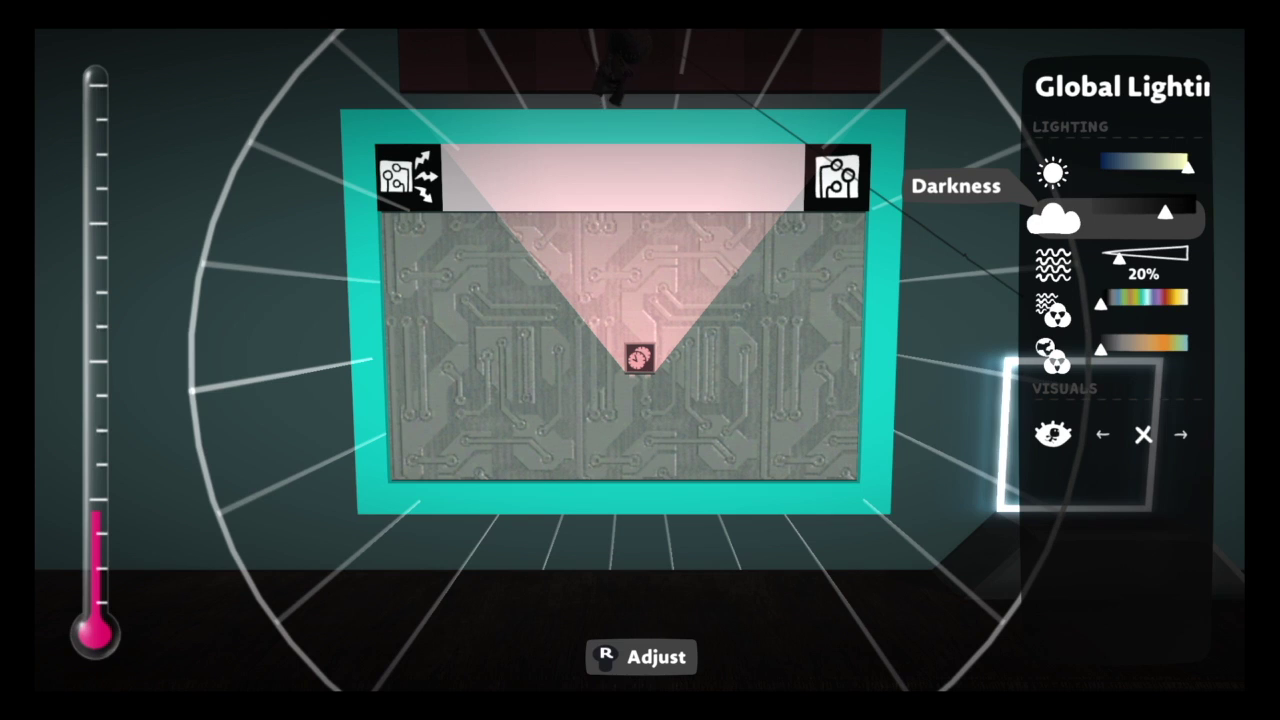
{"action": "key", "text": "Left"}
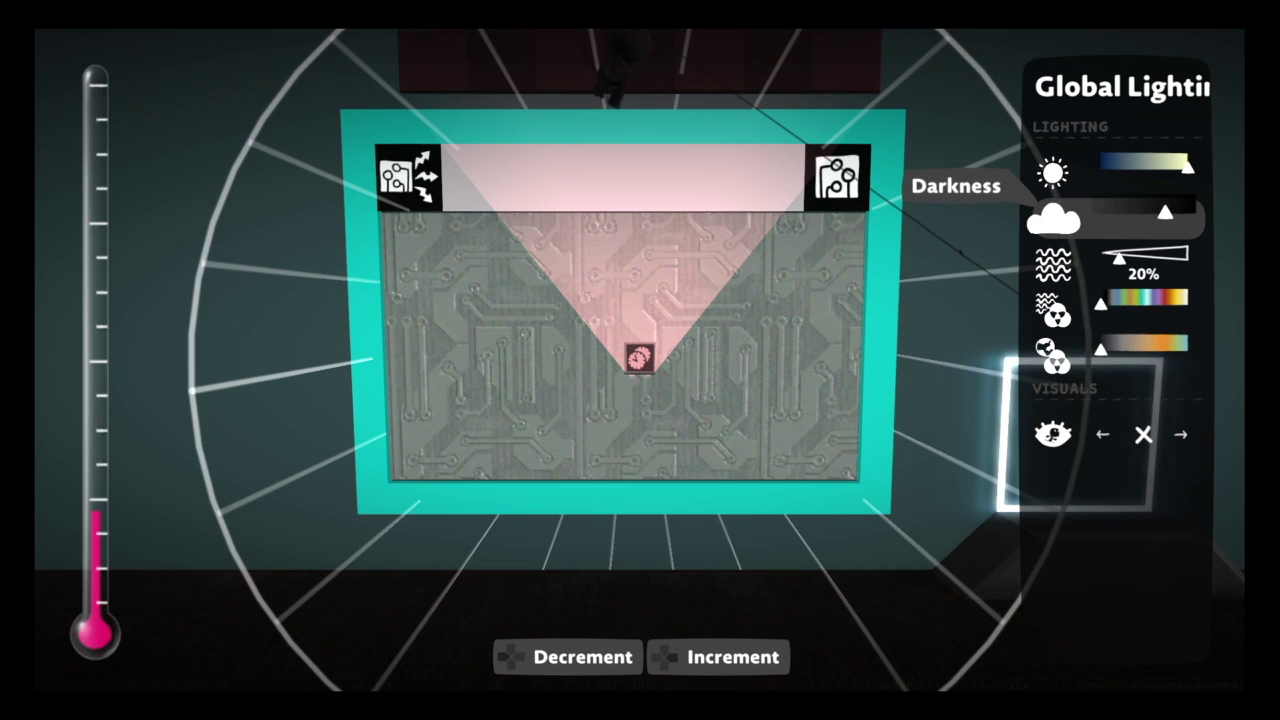
Lower the first Global Lighting Tweaker's Darkness to roughly half of its range
{"action": "key", "text": "Left"}
{"action": "key", "text": "Left"}
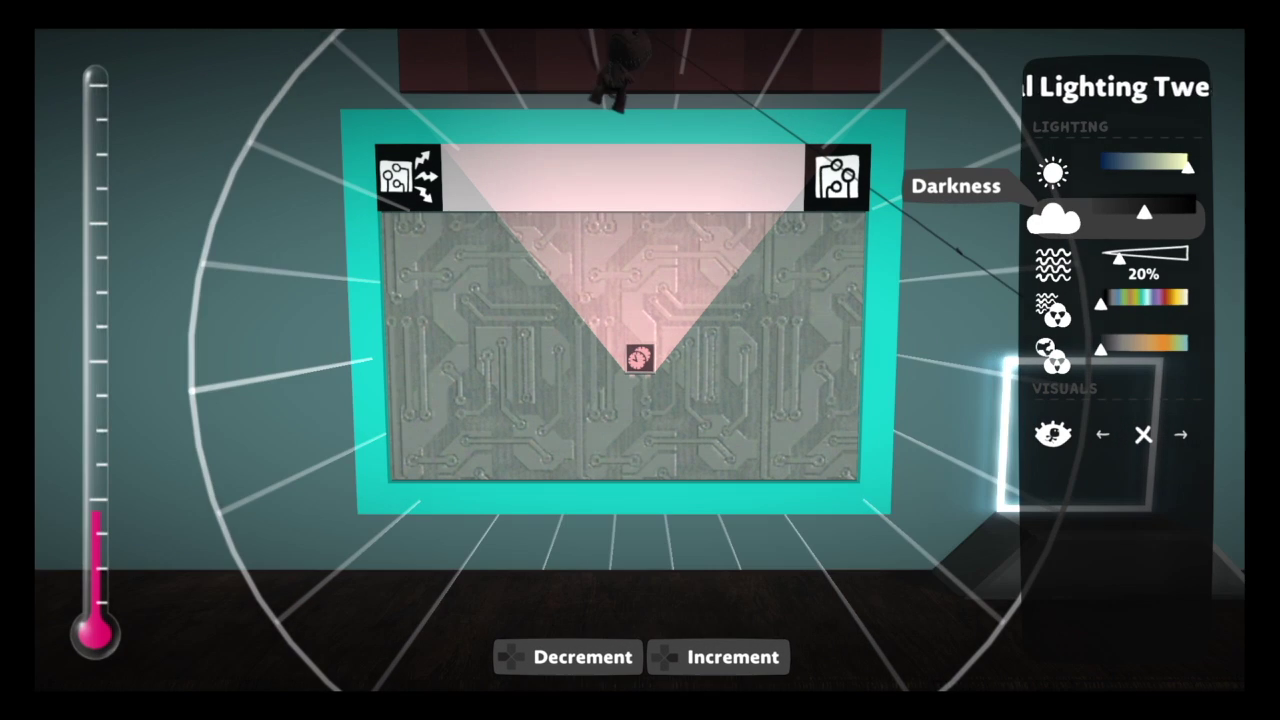
{"action": "key", "text": "Escape"}
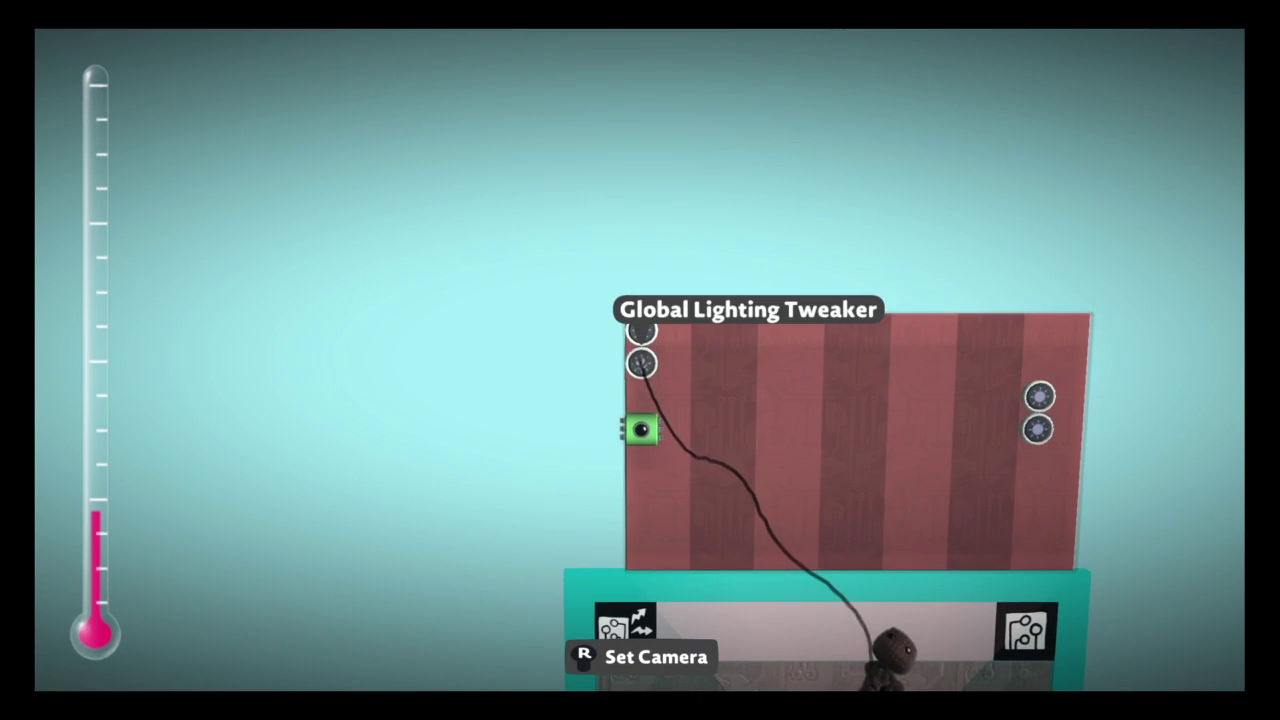
Line up three Global Lighting Tweakers along the sequencer's upper edge, each spanning two stripes, and keep the fourth lower near the last stripe
{"action": "key", "text": "Right"}
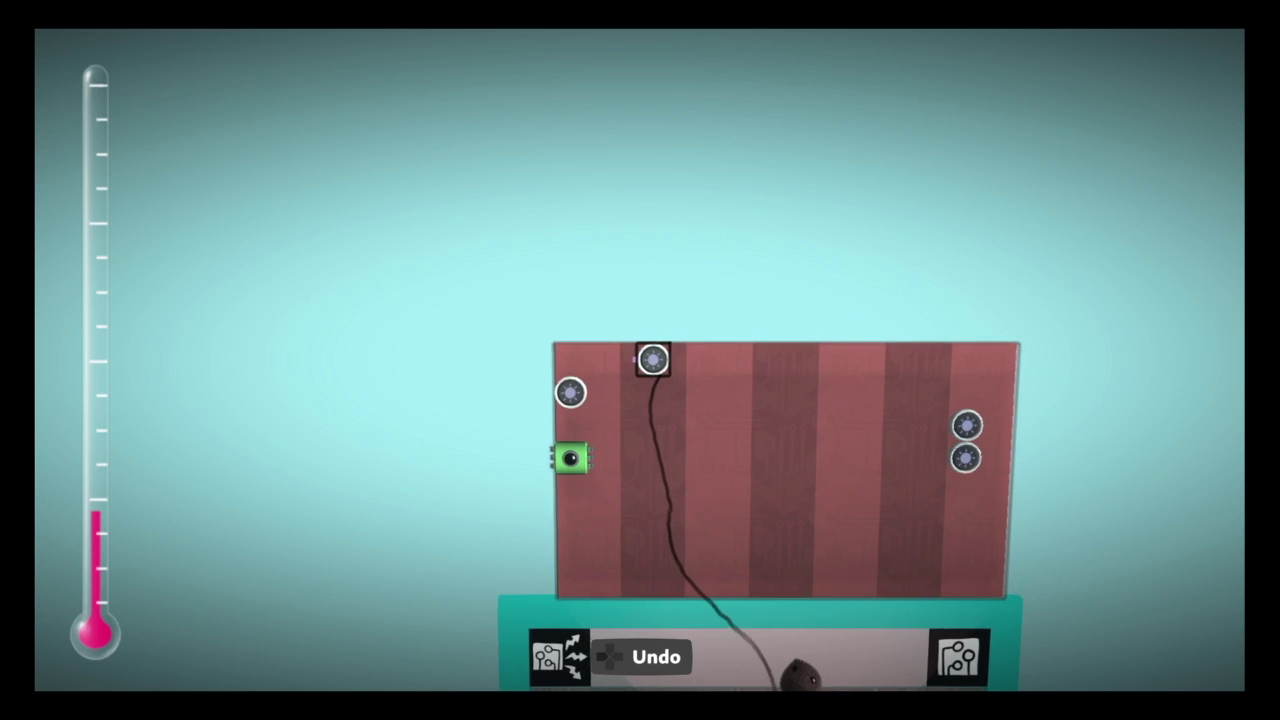
{"action": "key", "text": "Right"}
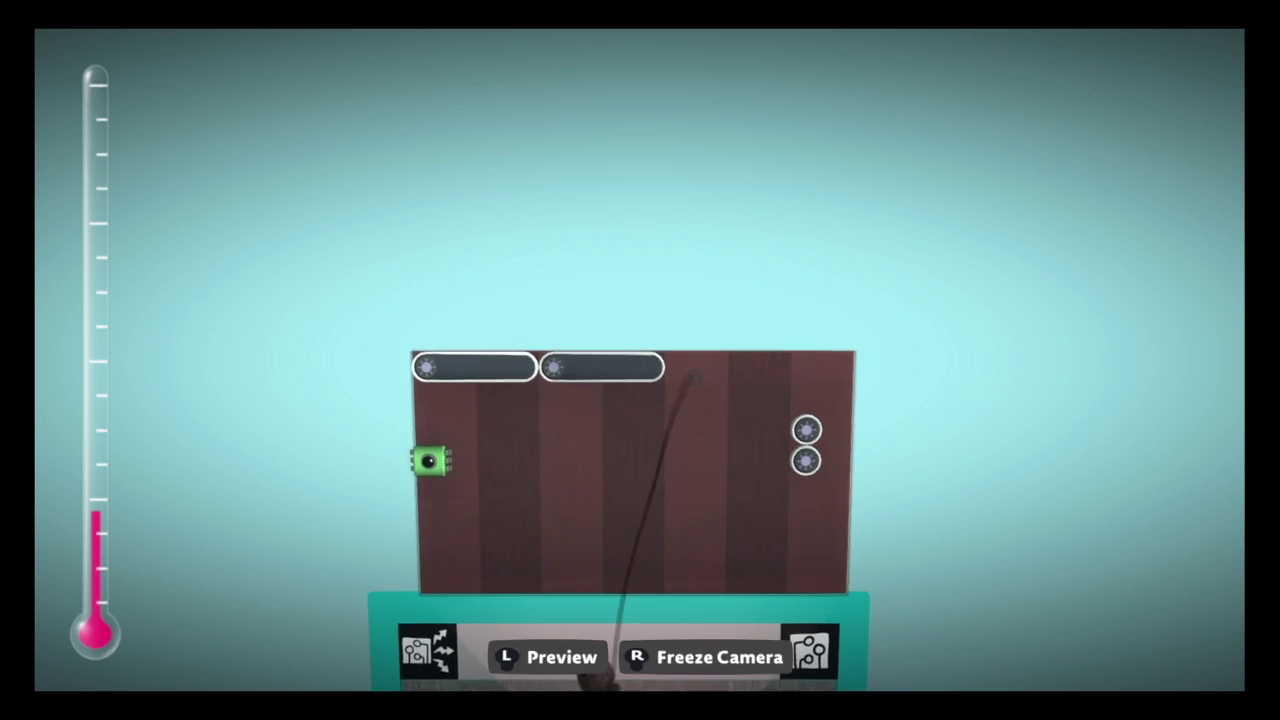
{"action": "left_click_drag", "start_coordinate": [720, 428], "coordinate": [644, 370]}
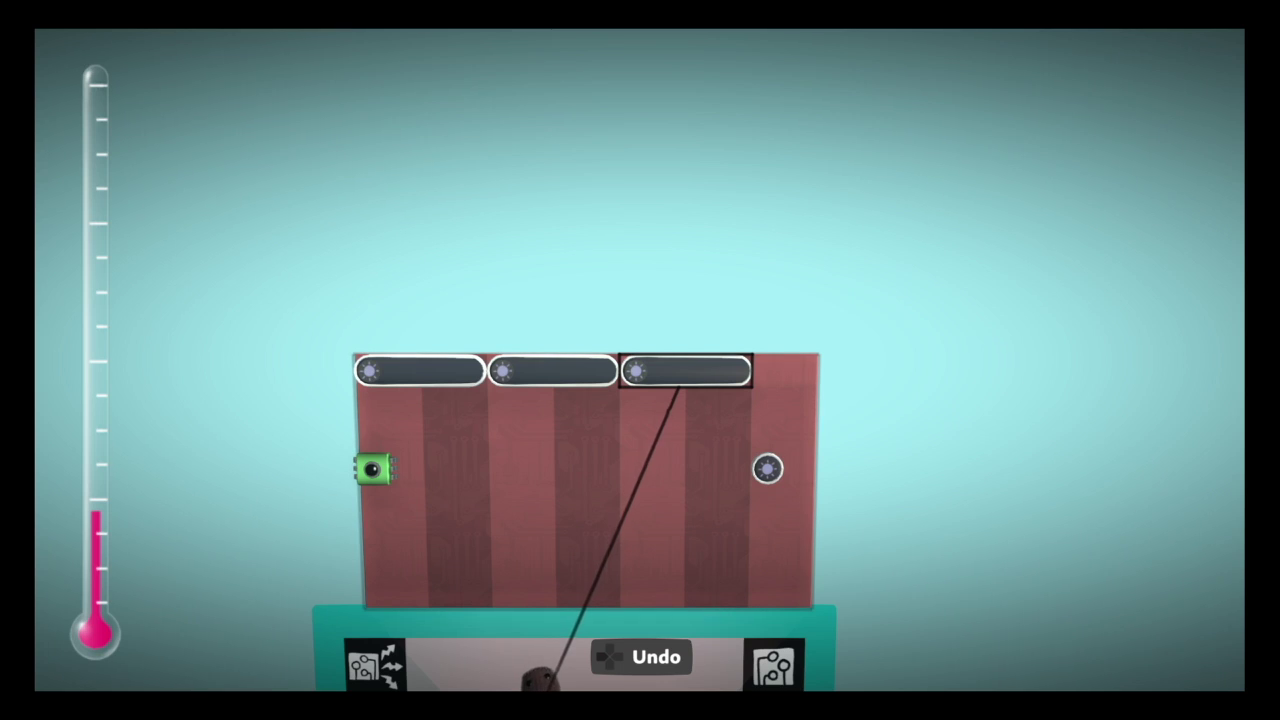
{"action": "key", "text": "Return"}
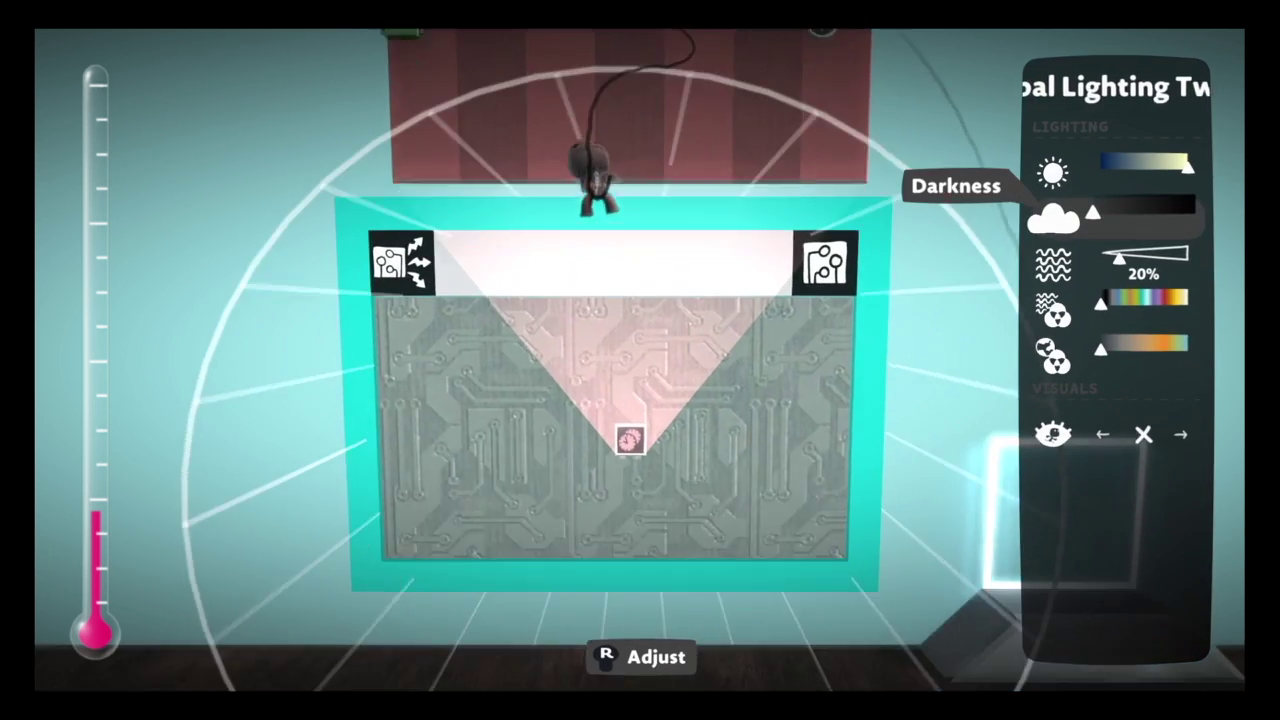
{"action": "key", "text": "Escape"}
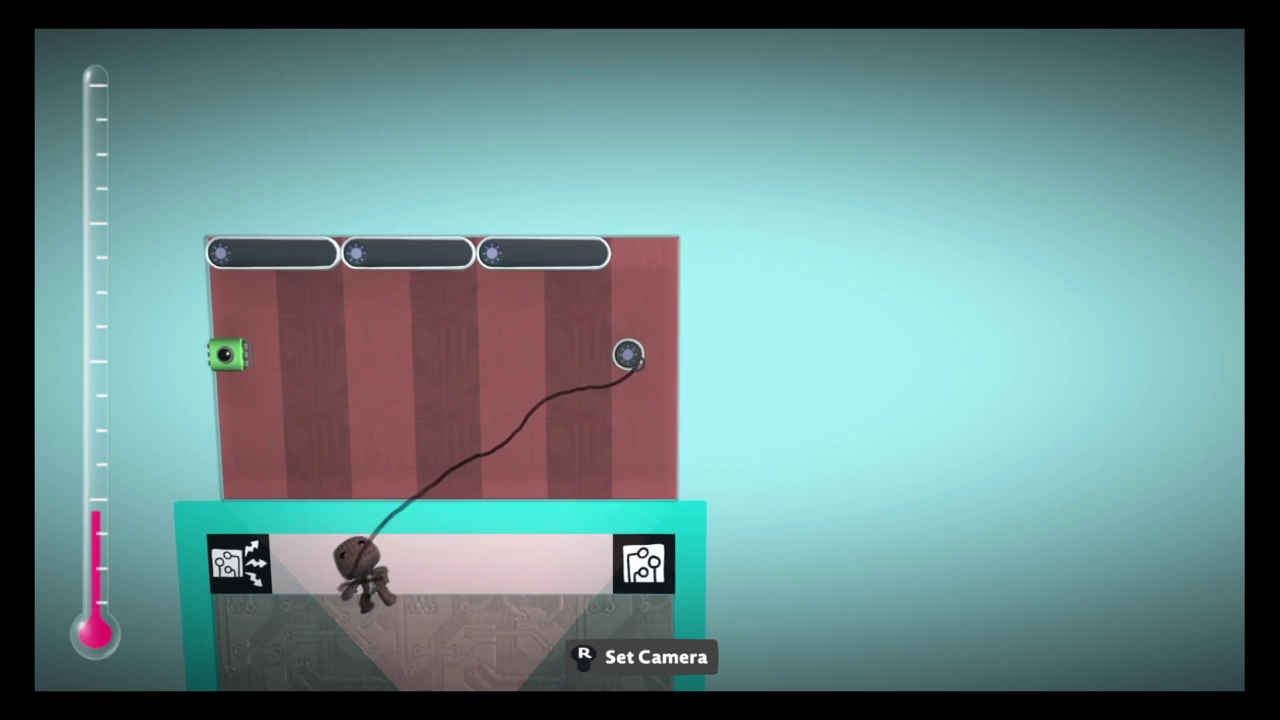
{"action": "left_click_drag", "start_coordinate": [629, 354], "coordinate": [670, 371]}
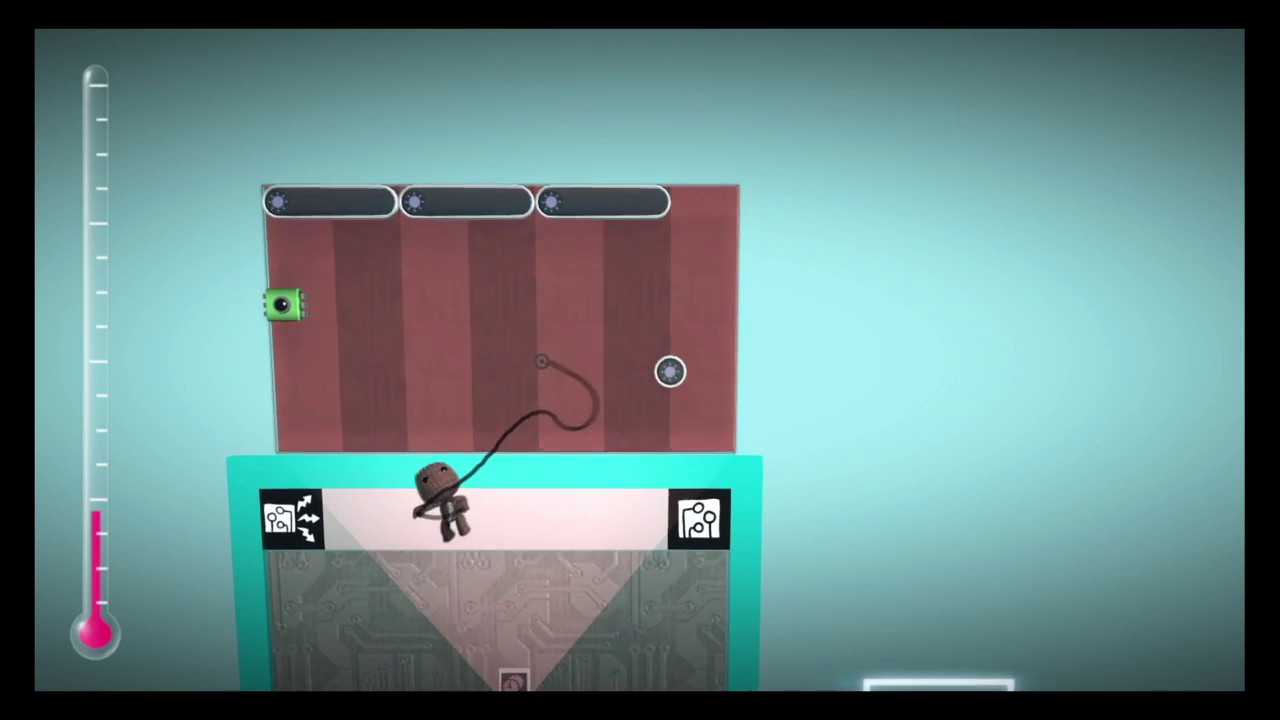
Run the sequencer to watch the lighting change and inspect the middle Global Lighting Tweaker's settings
{"action": "key", "text": "Right"}
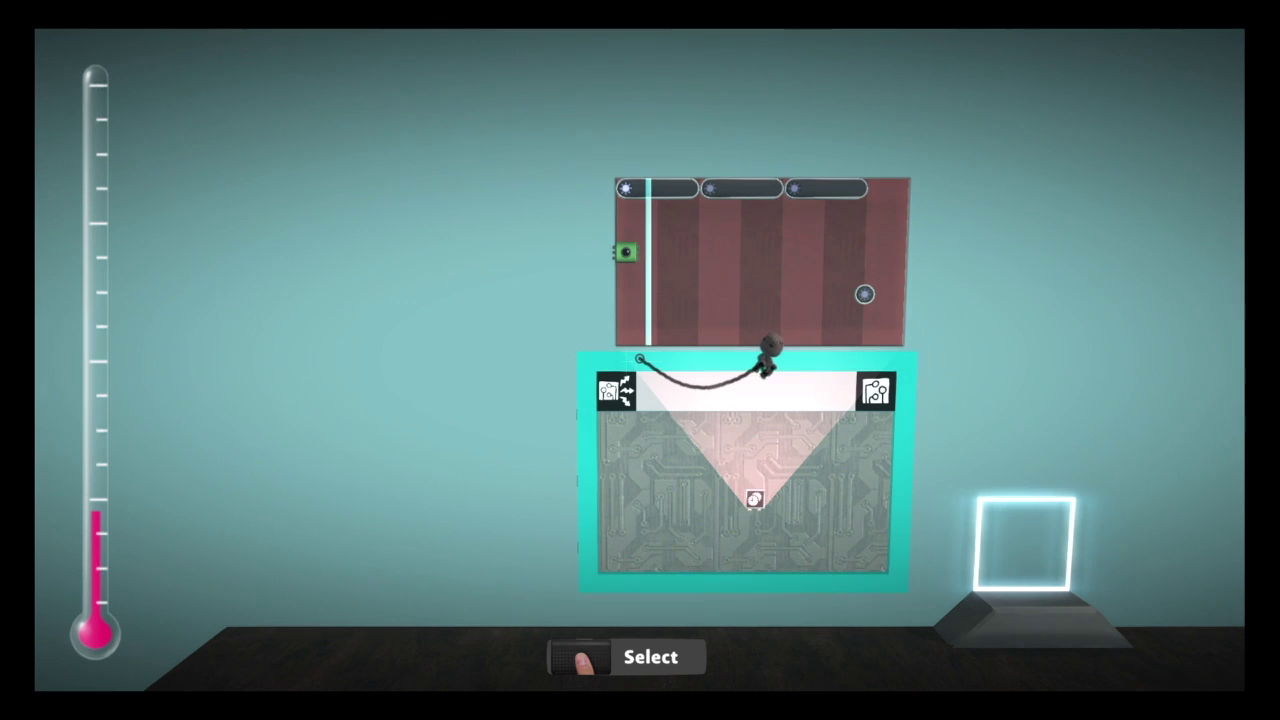
{"action": "key", "text": "Right"}
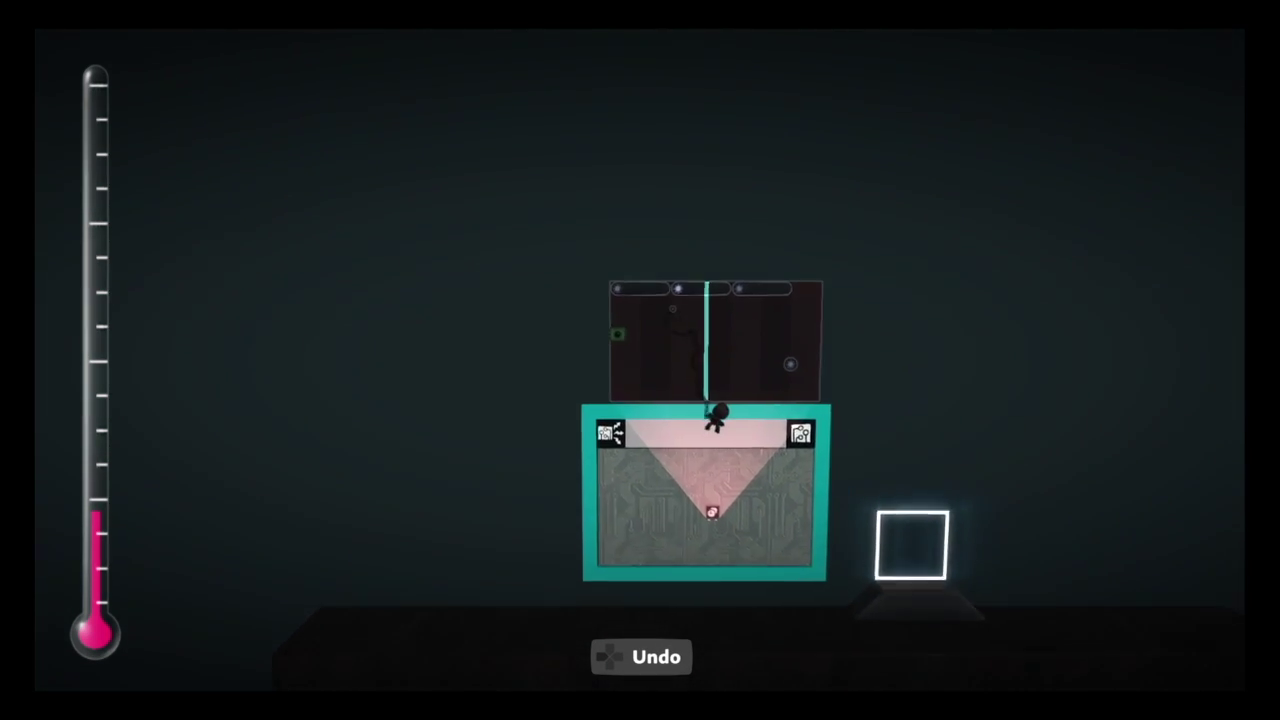
{"action": "key", "text": "Return"}
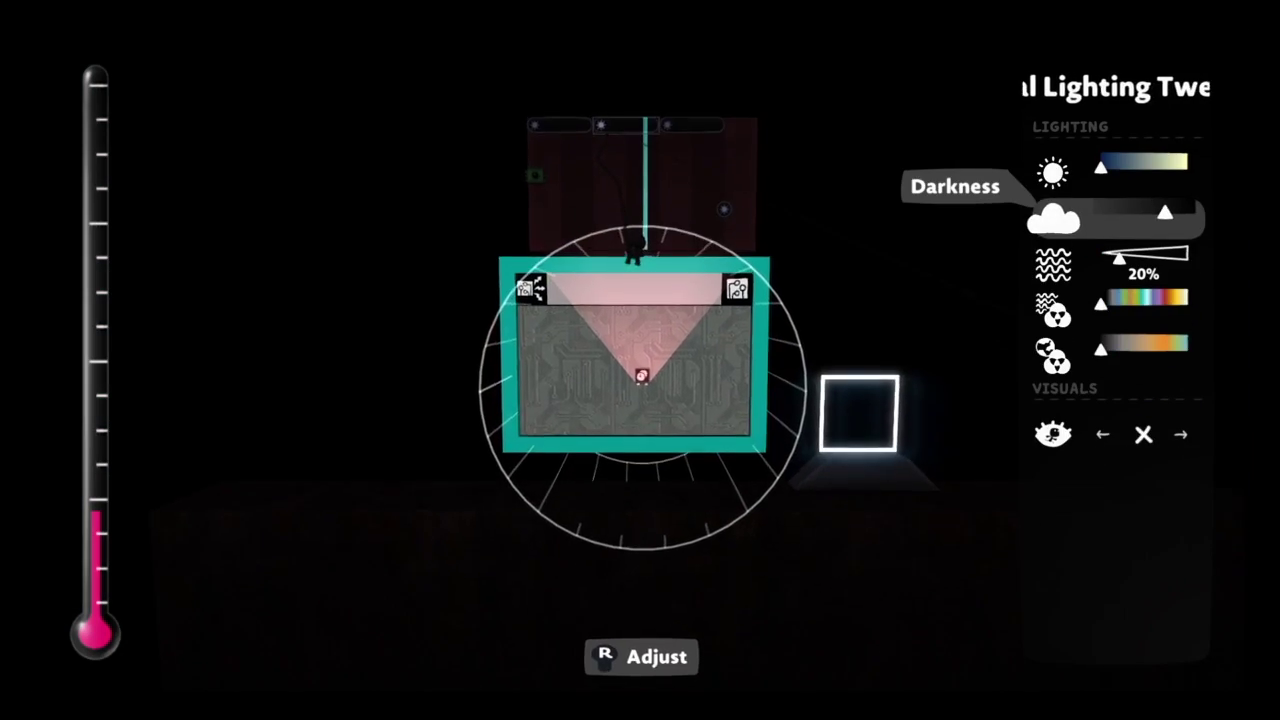
{"action": "key", "text": "Escape"}
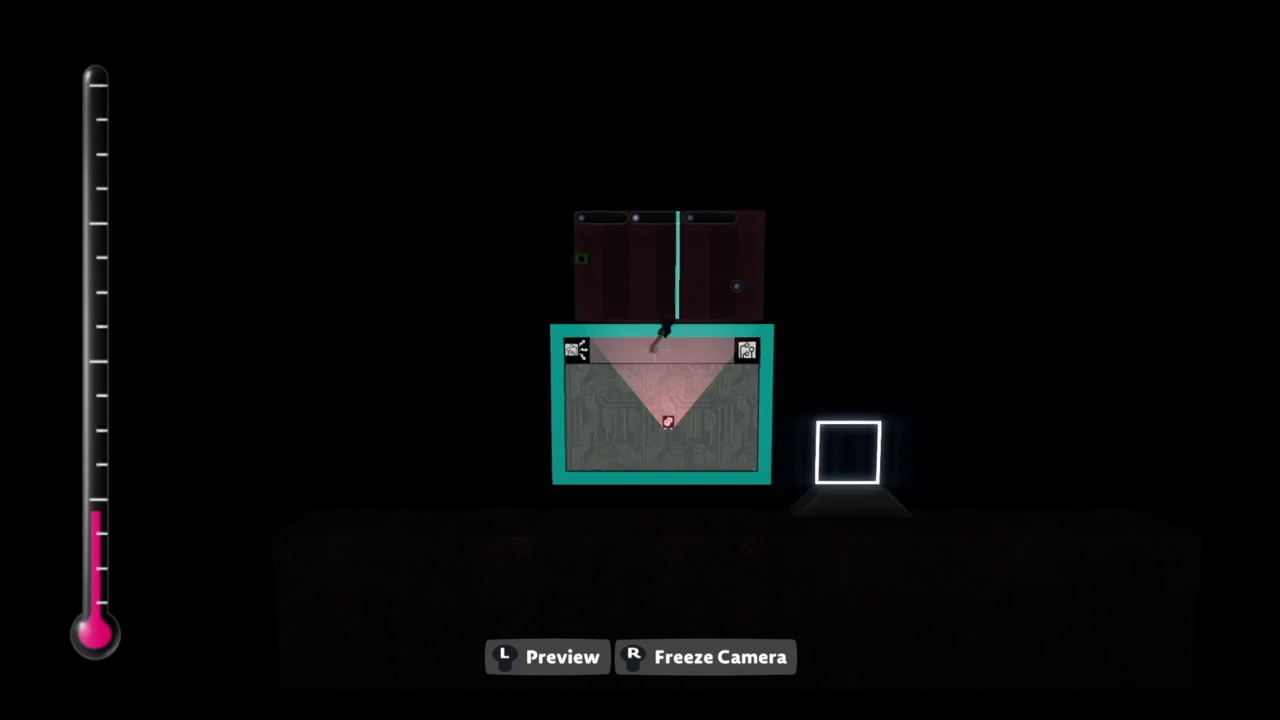
Try Darkness at roughly 70% of its range on the middle Global Lighting Tweaker
{"action": "key", "text": "r"}
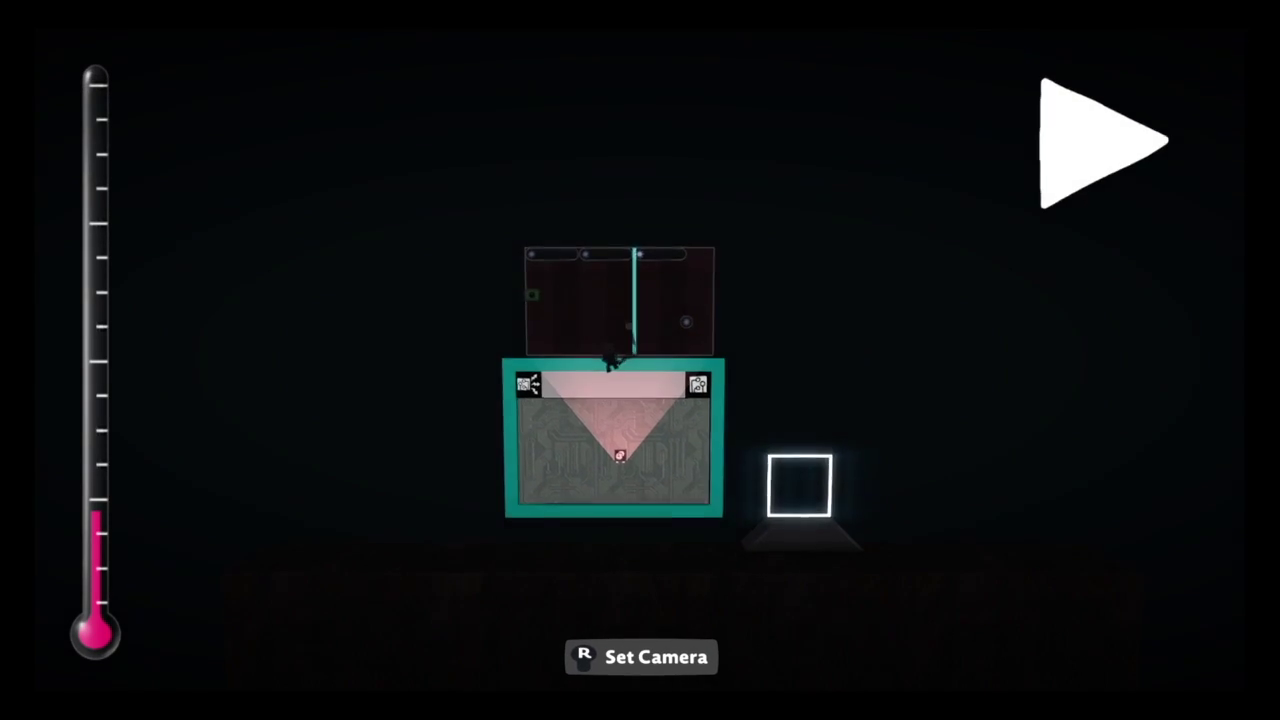
{"action": "key", "text": "r"}
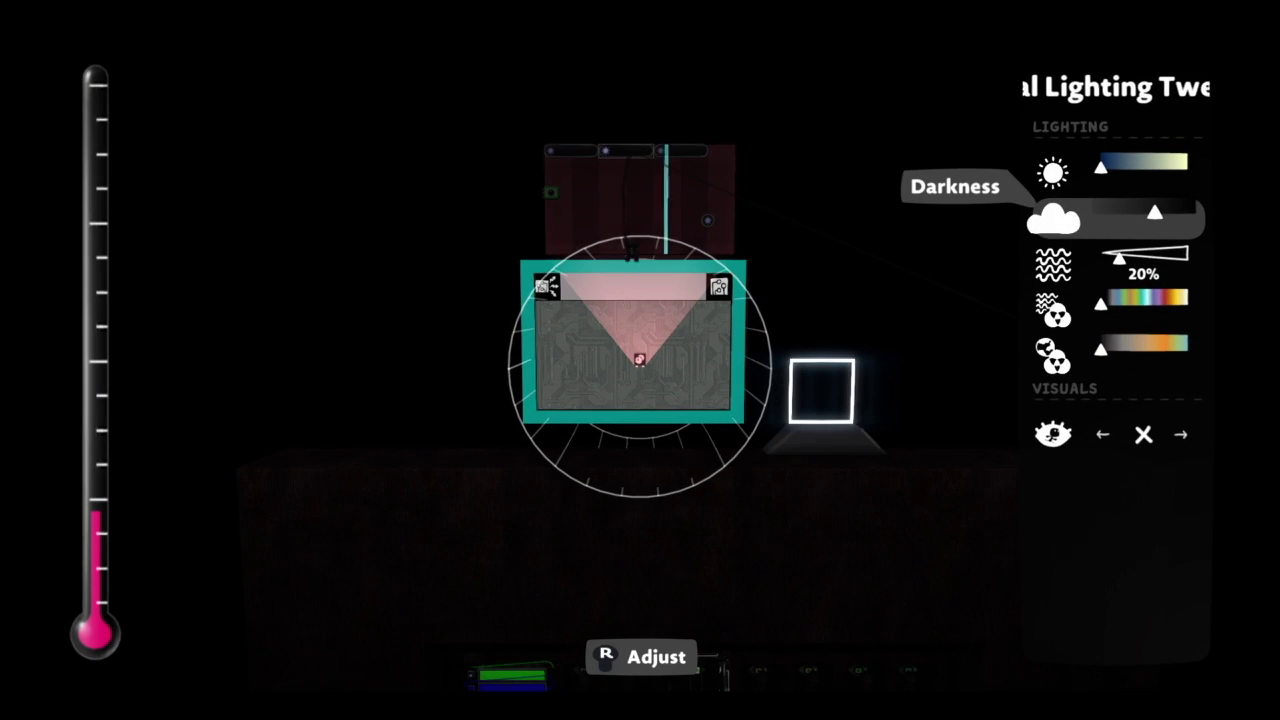
{"action": "key", "text": "Right"}
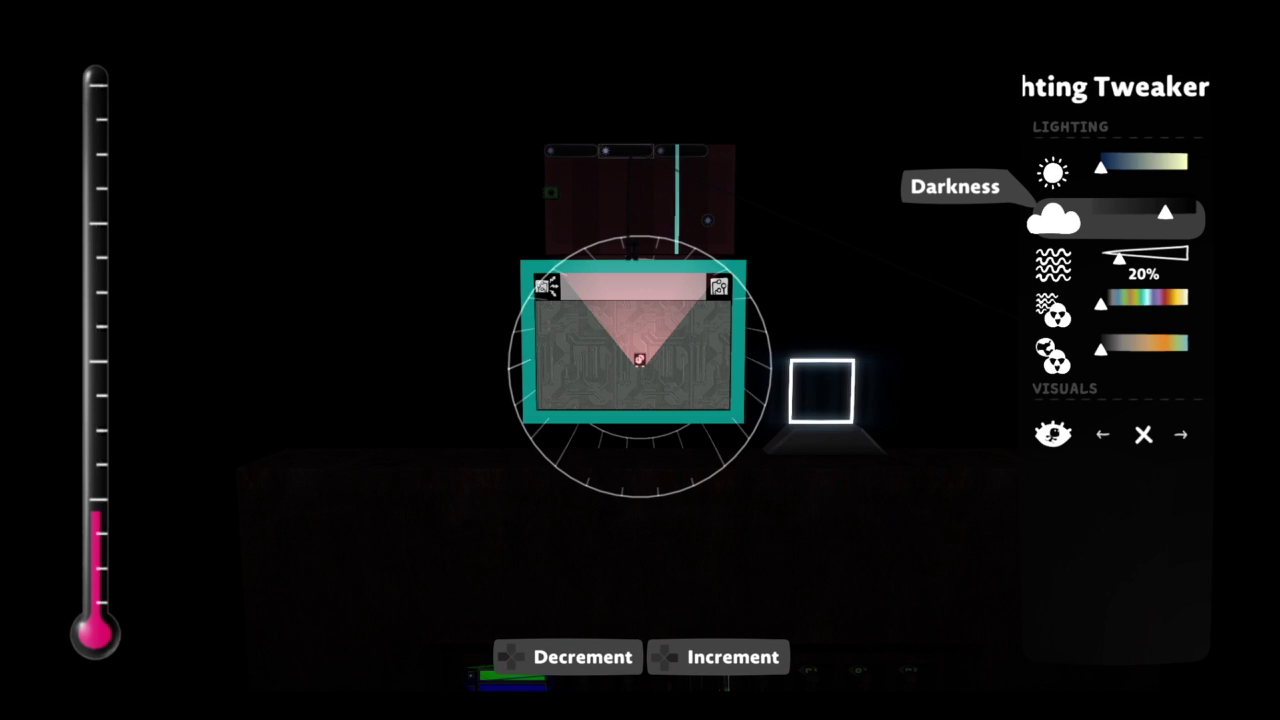
{"action": "key", "text": "Escape"}
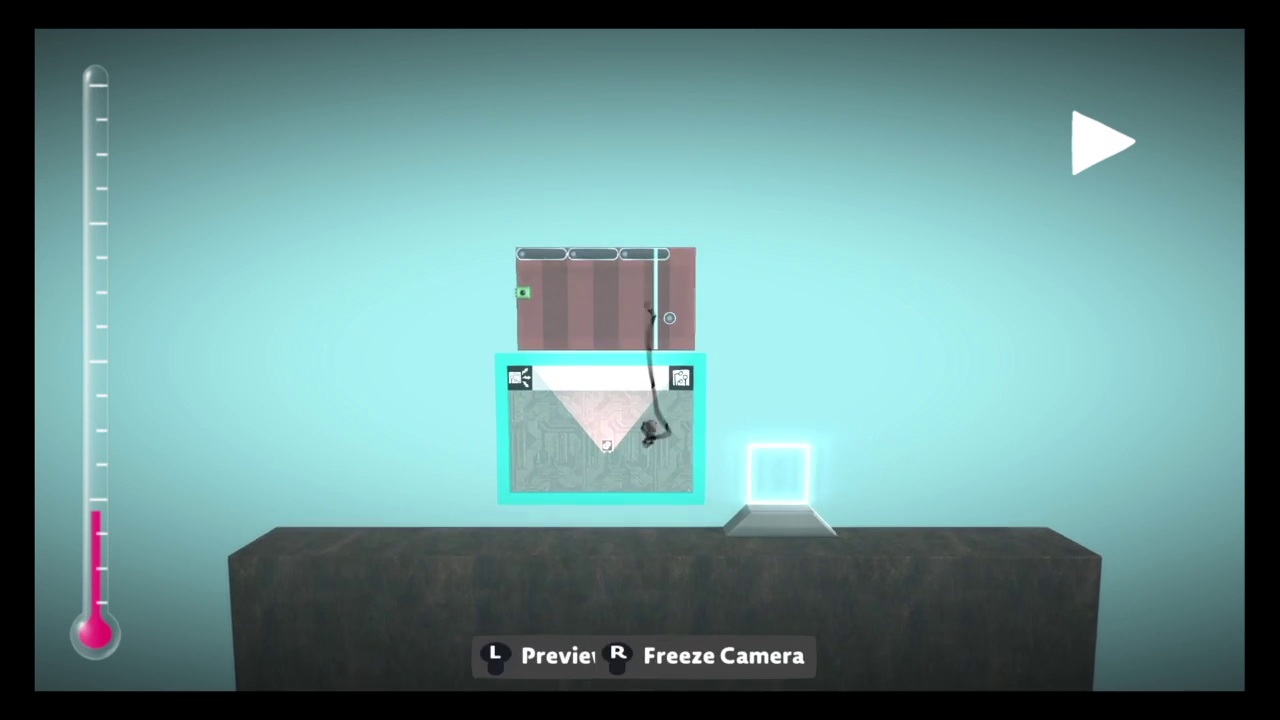
Lower the middle Global Lighting Tweaker's Darkness to roughly half of its range
{"action": "key", "text": "p"}
{"action": "key", "text": "Escape"}
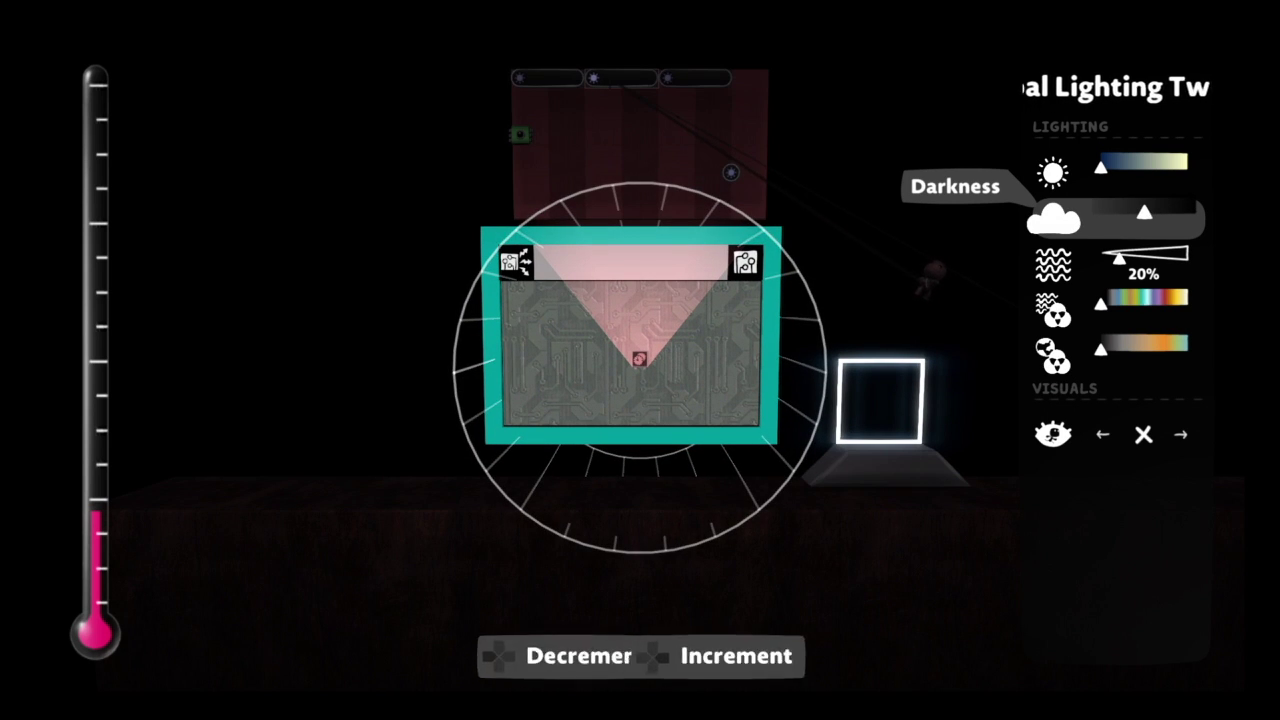
{"action": "key", "text": "Escape"}
Lower the first Global Lighting Tweaker's Darkness to roughly 30% of its range
{"action": "key", "text": "Return"}
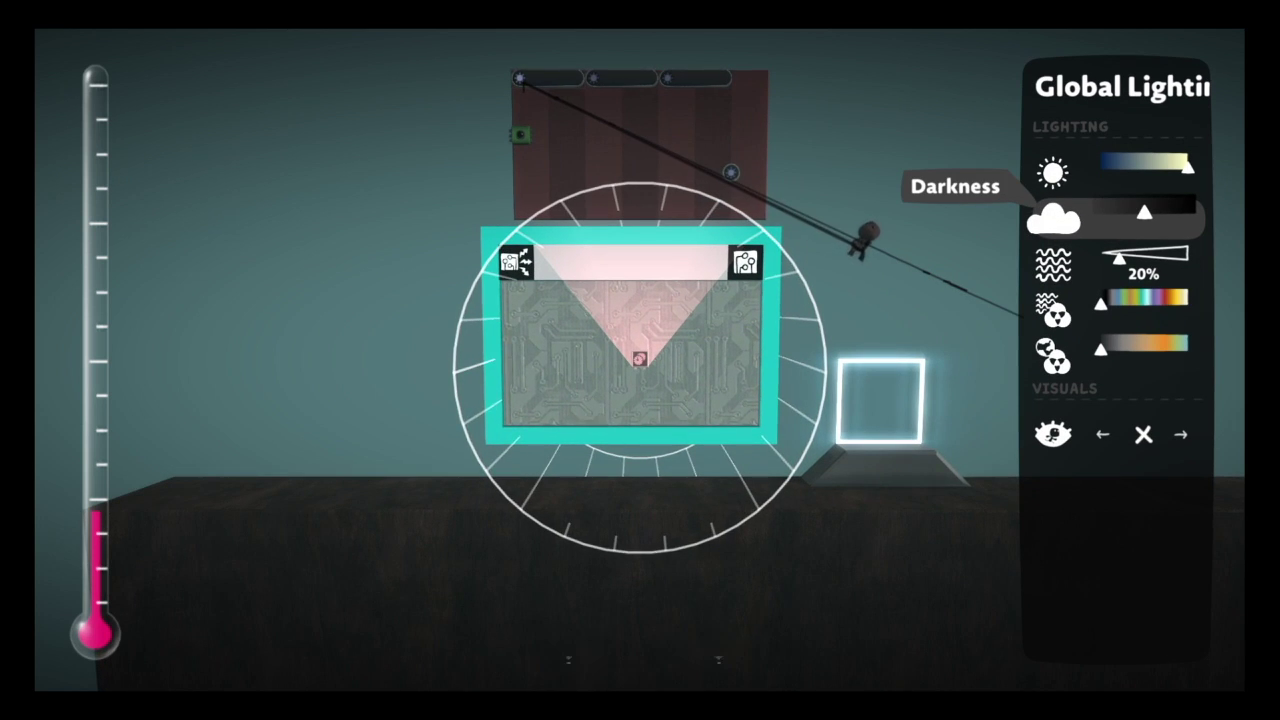
{"action": "key", "text": "Left"}
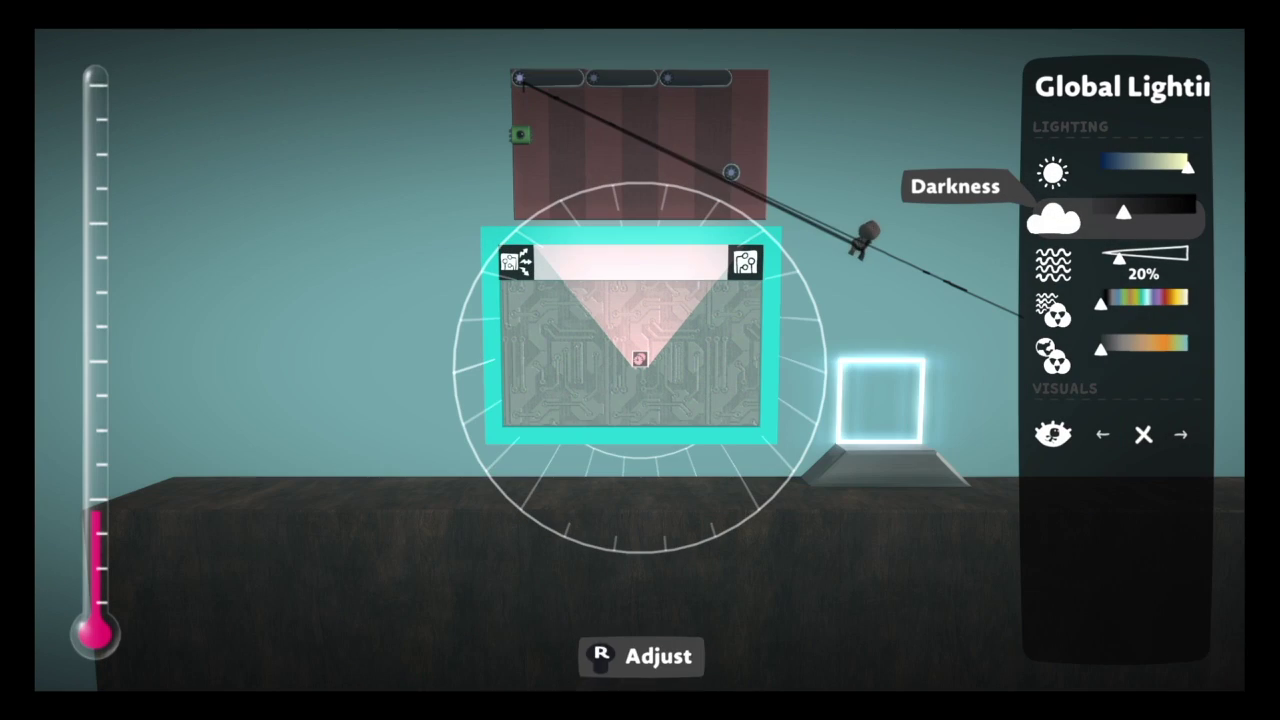
{"action": "key", "text": "Escape"}
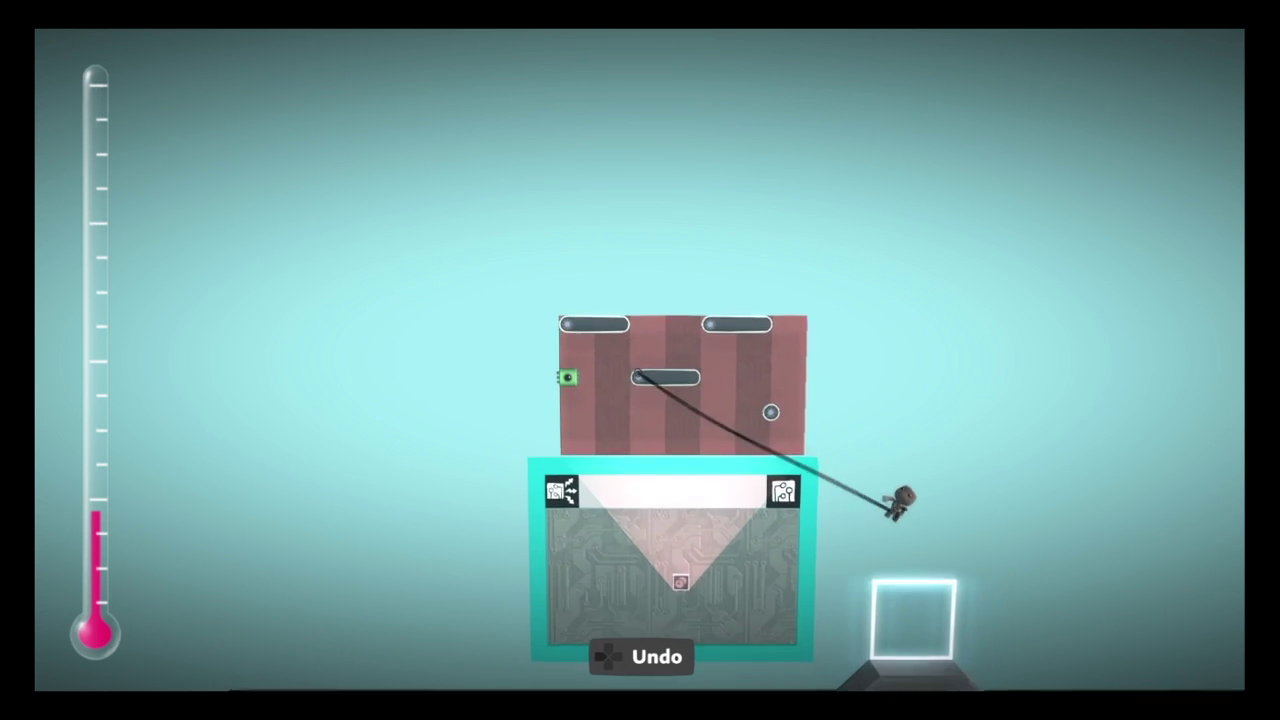
Swap the positions of the first two Global Lighting Tweakers in the sequencer's upper row
{"action": "key", "text": "Return"}
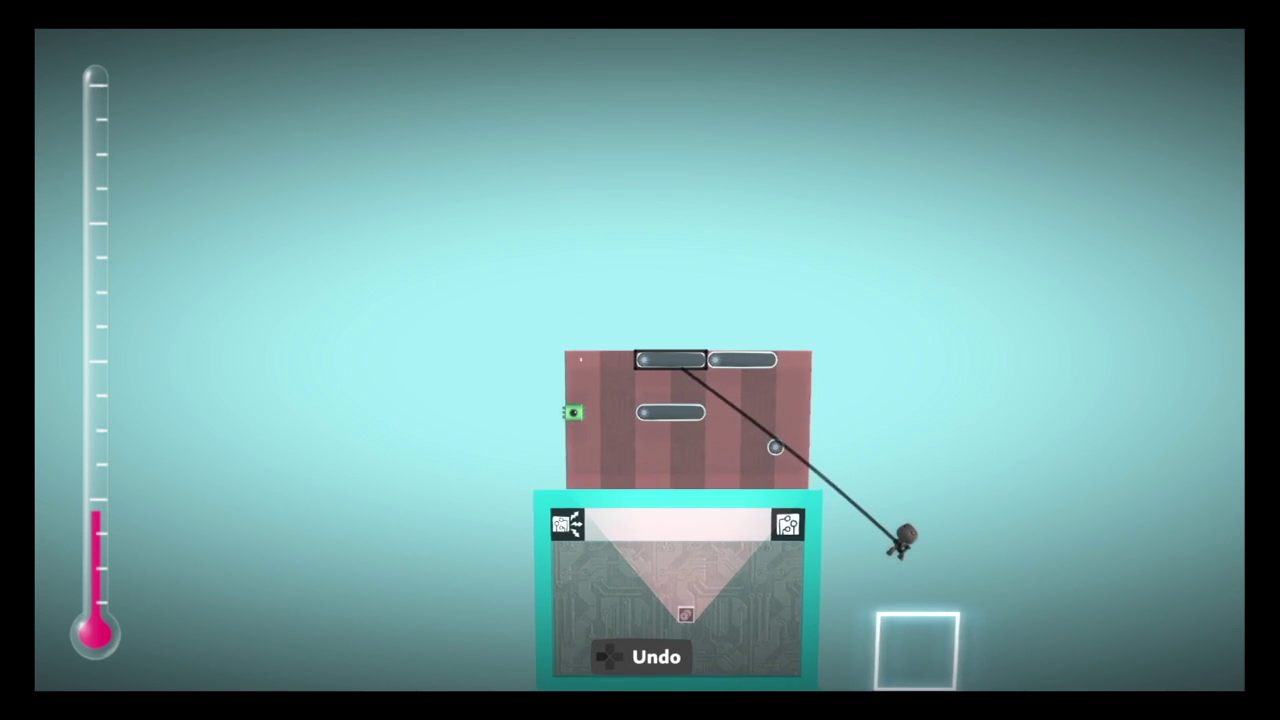
{"action": "key", "text": "Up"}
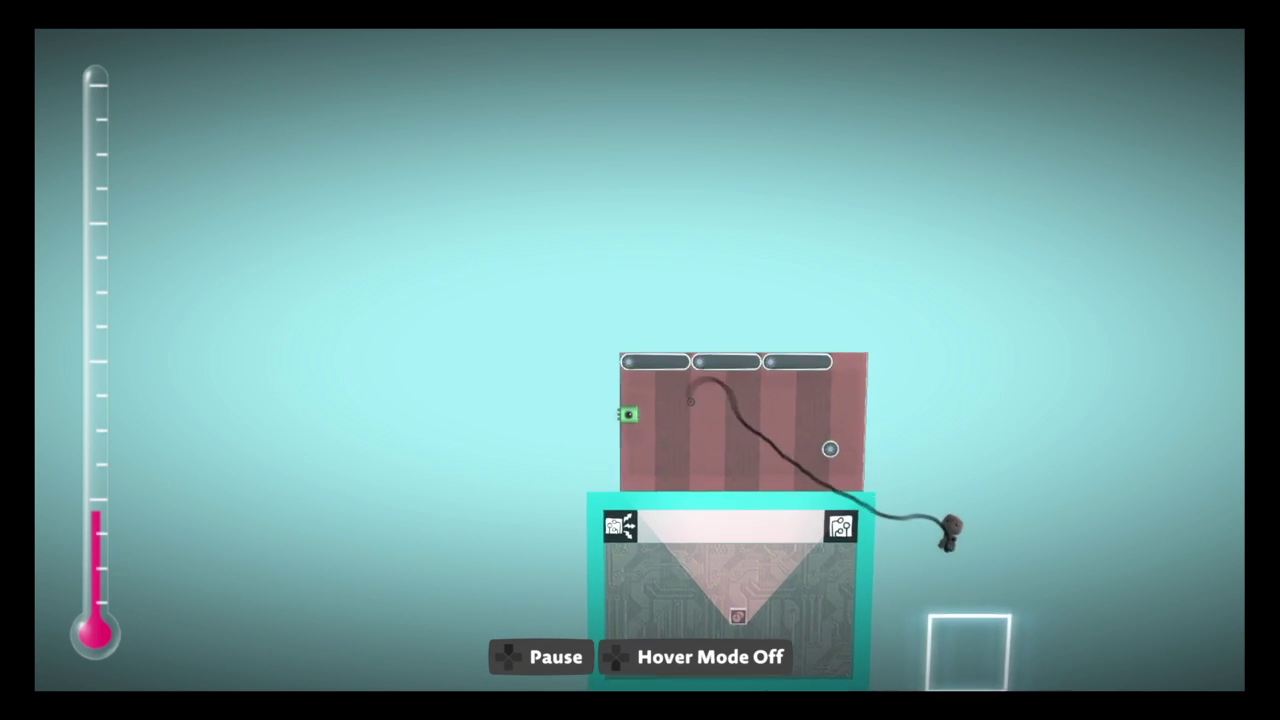
Extend the sequencer to eight stripes, add a fourth two-stripe Global Lighting Tweaker to the row and remove the loose one
{"action": "key", "text": "Escape"}
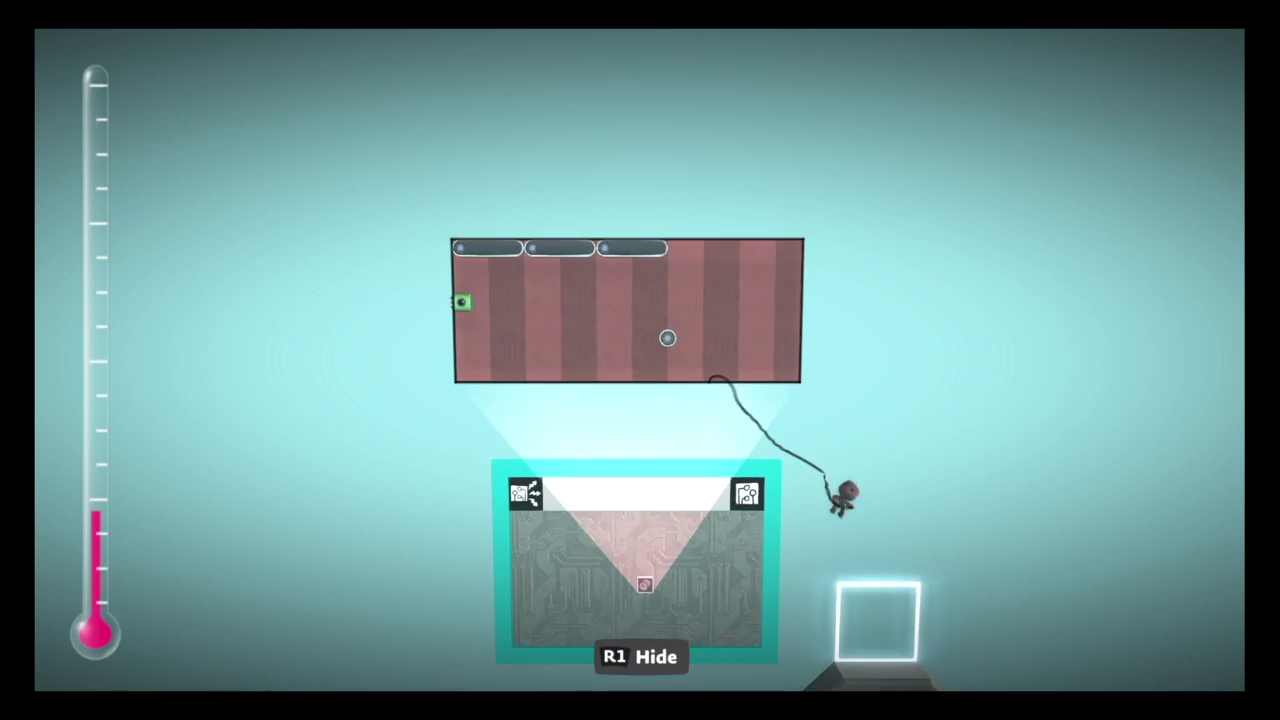
{"action": "key", "text": "Return"}
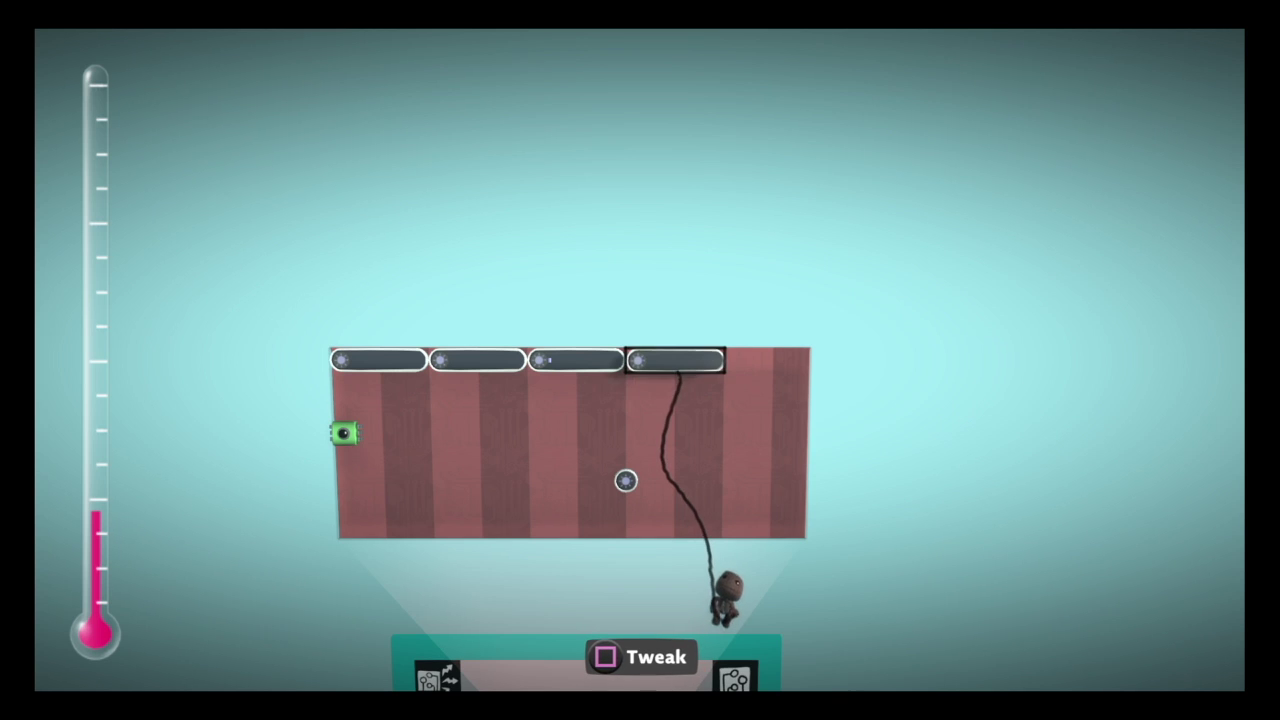
{"action": "key", "text": "Return"}
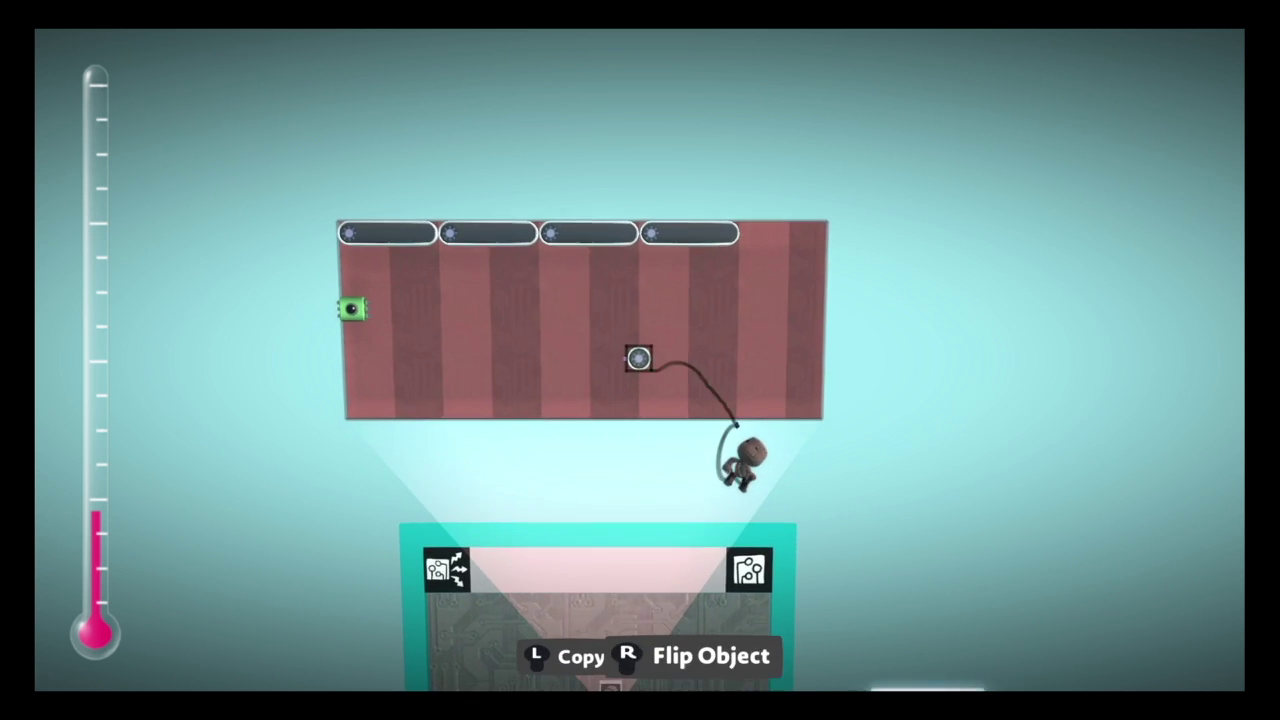
{"action": "key", "text": "Escape"}
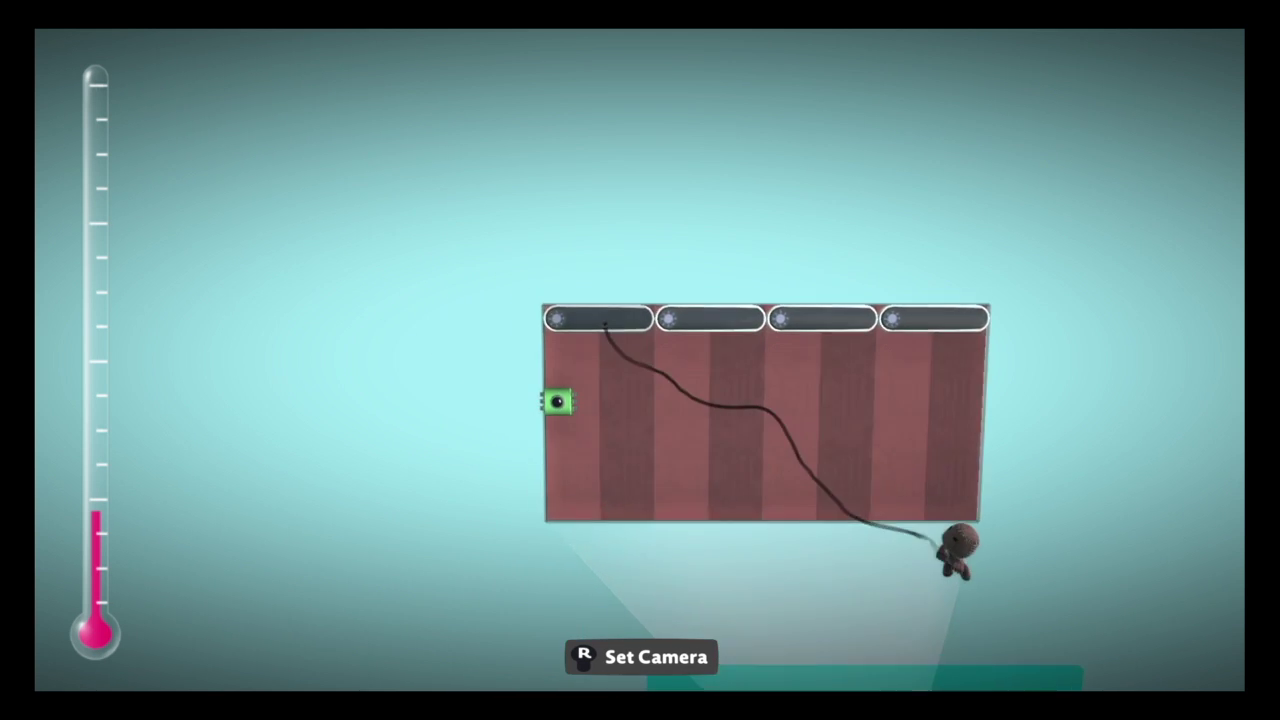
Run the sequencer and watch how the level's lighting changes across all four Global Lighting Tweakers
{"action": "key", "text": "Right"}
{"action": "key", "text": "Right"}
{"action": "key", "text": "Right"}
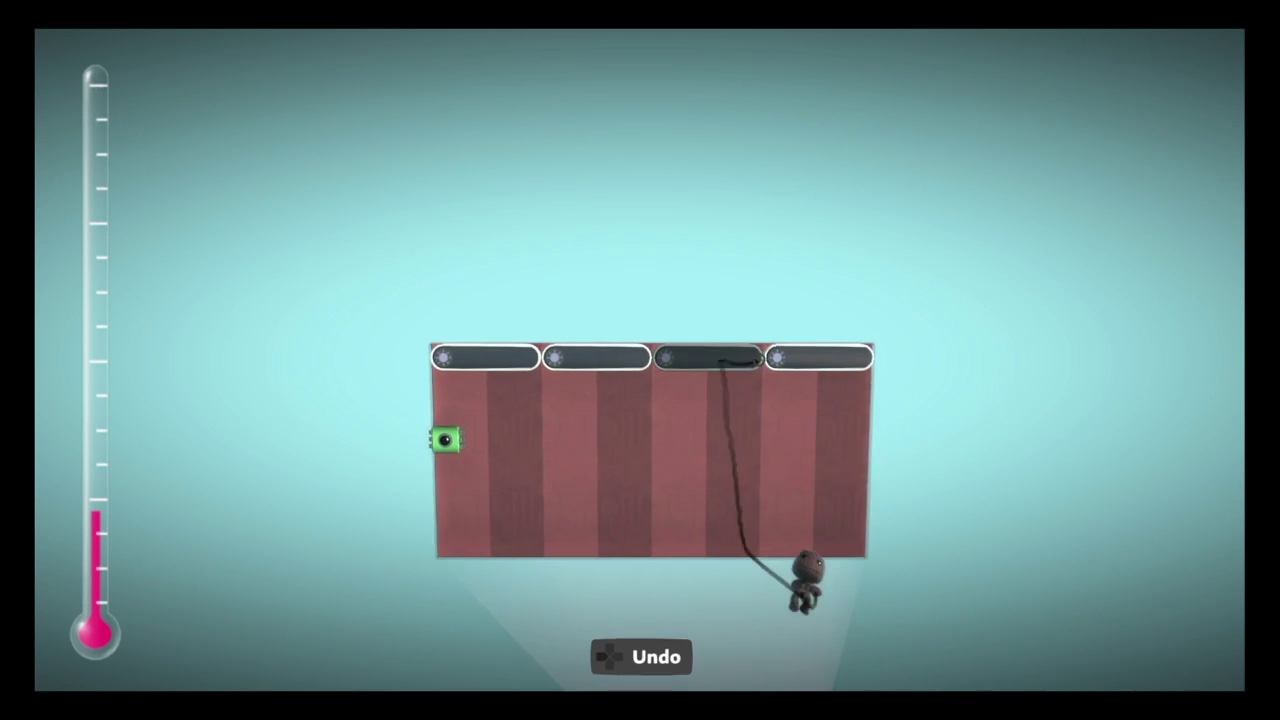
{"action": "key", "text": "Return"}
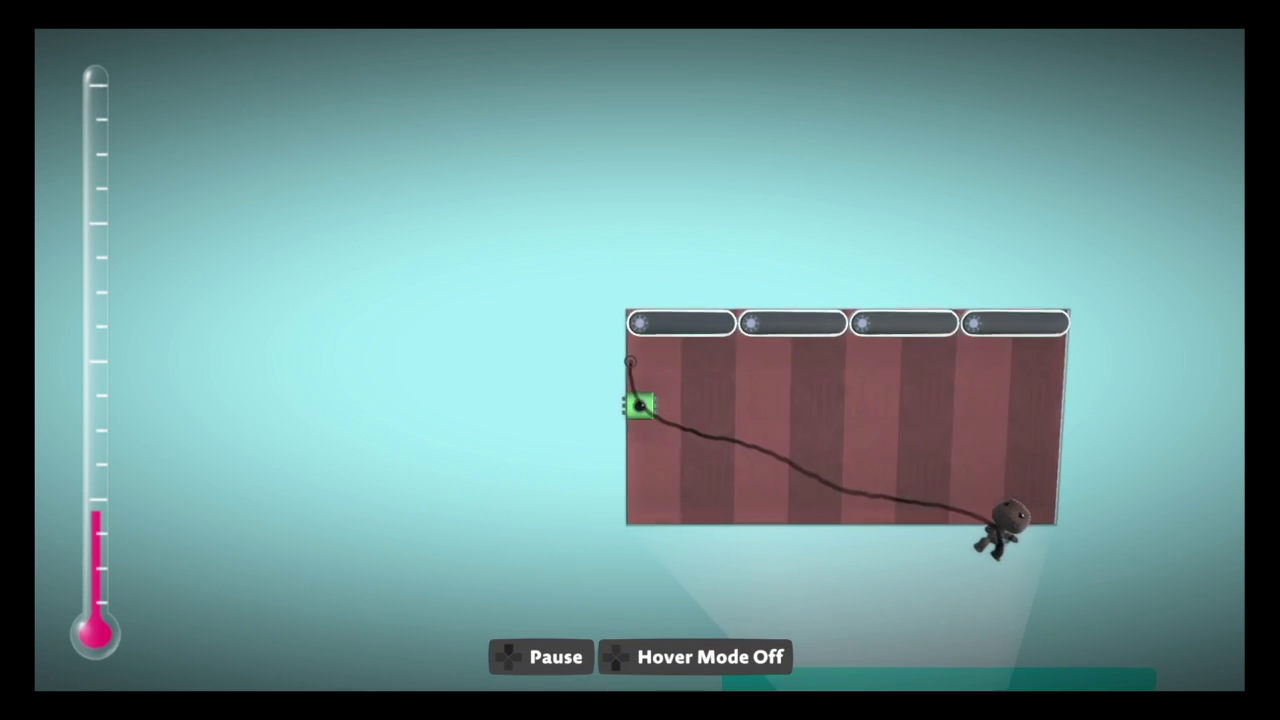
{"action": "key", "text": "Escape"}
{"action": "key", "text": "Escape"}
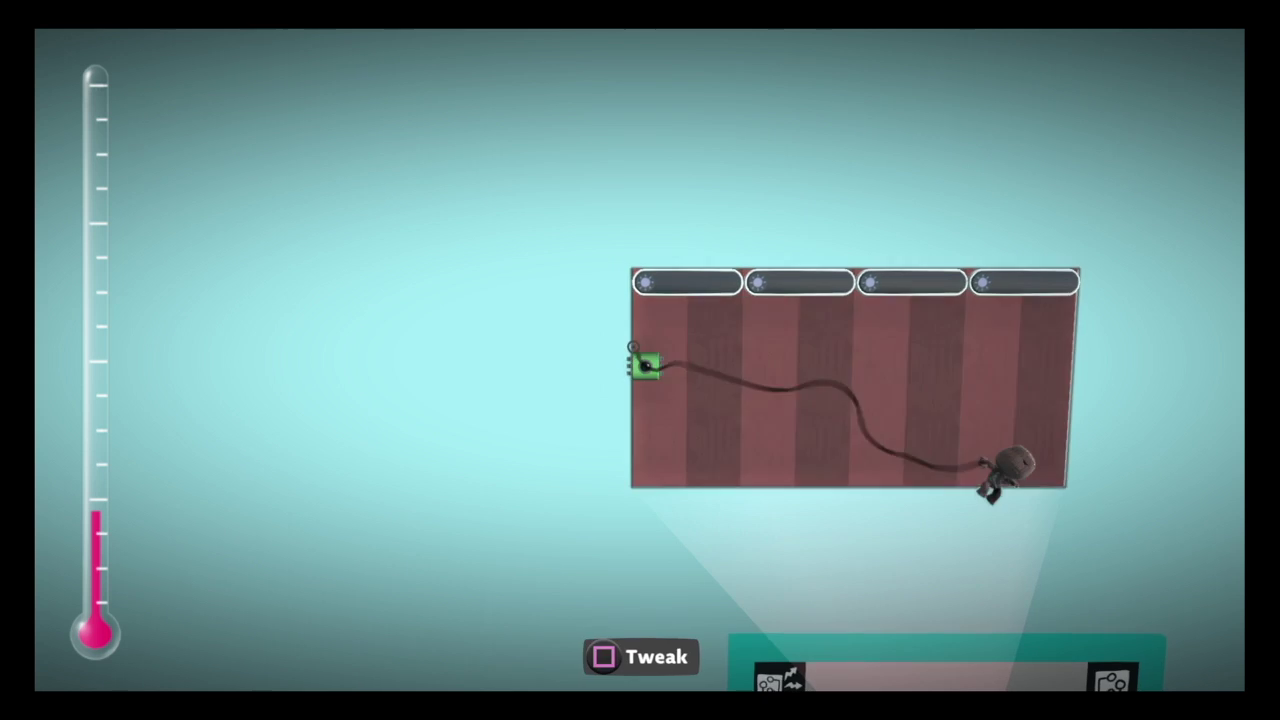
{"action": "key", "text": "Escape"}
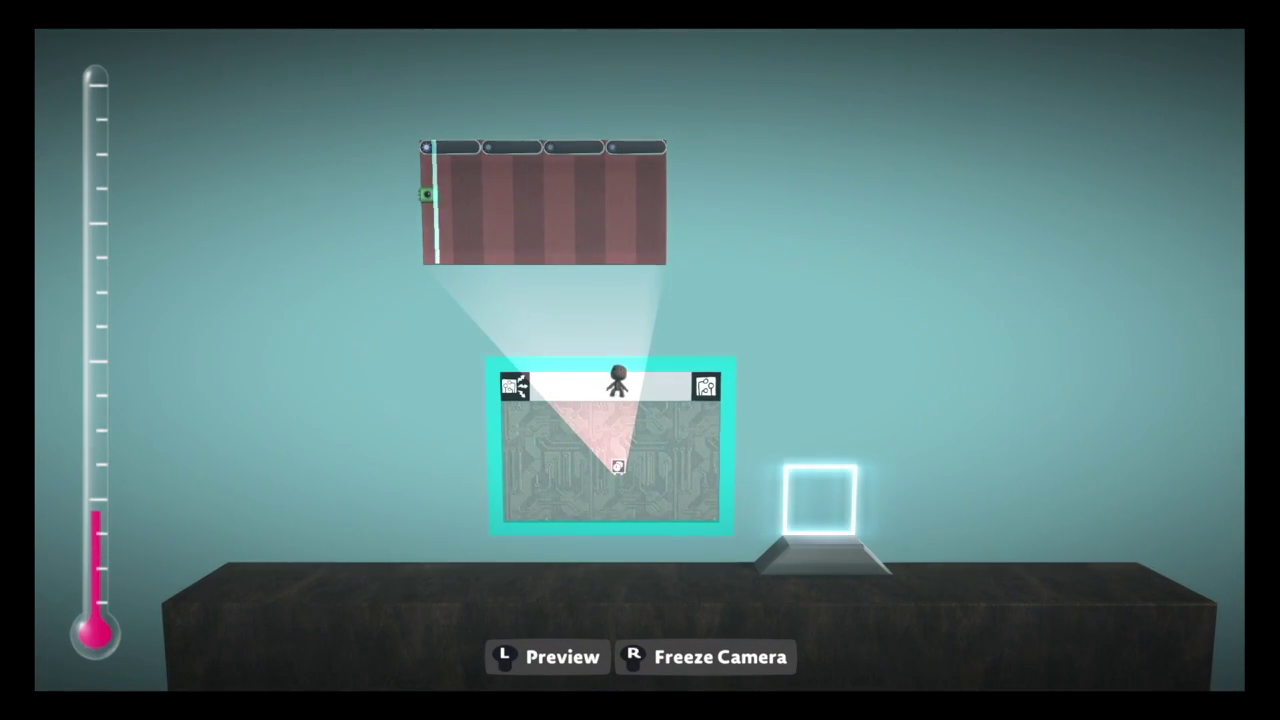
{"action": "key", "text": "r"}
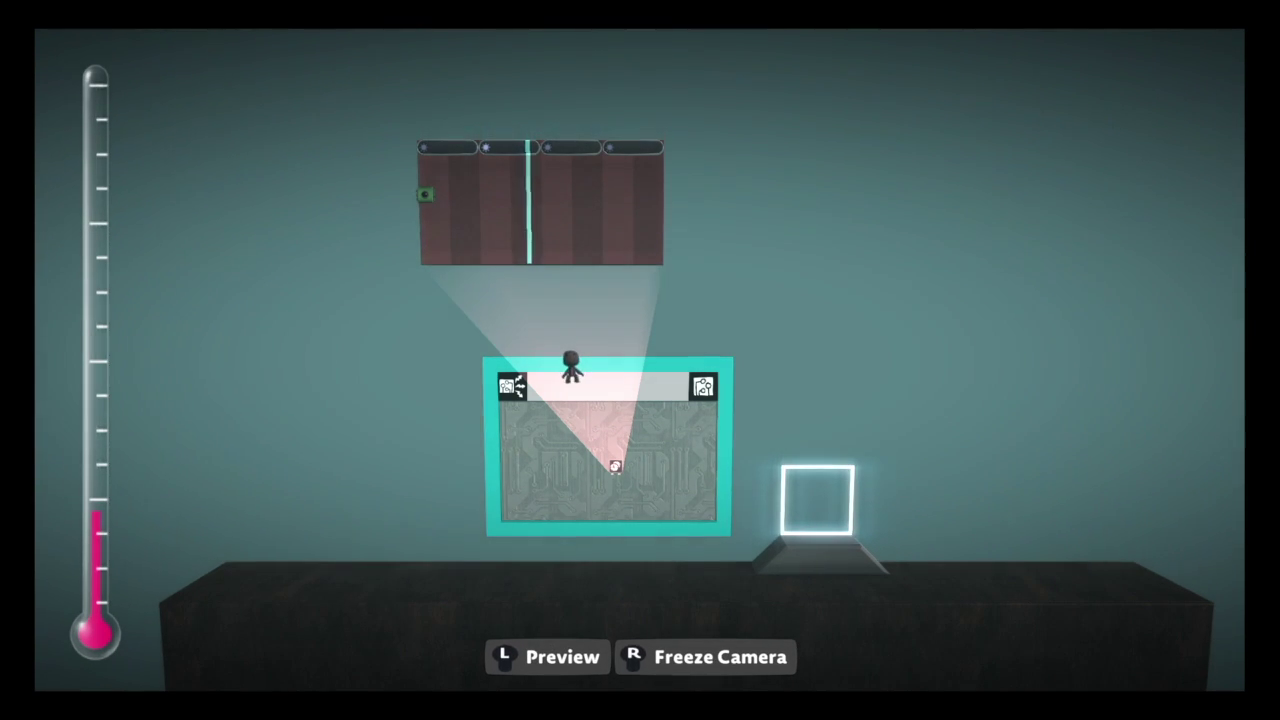
{"action": "key", "text": "r"}
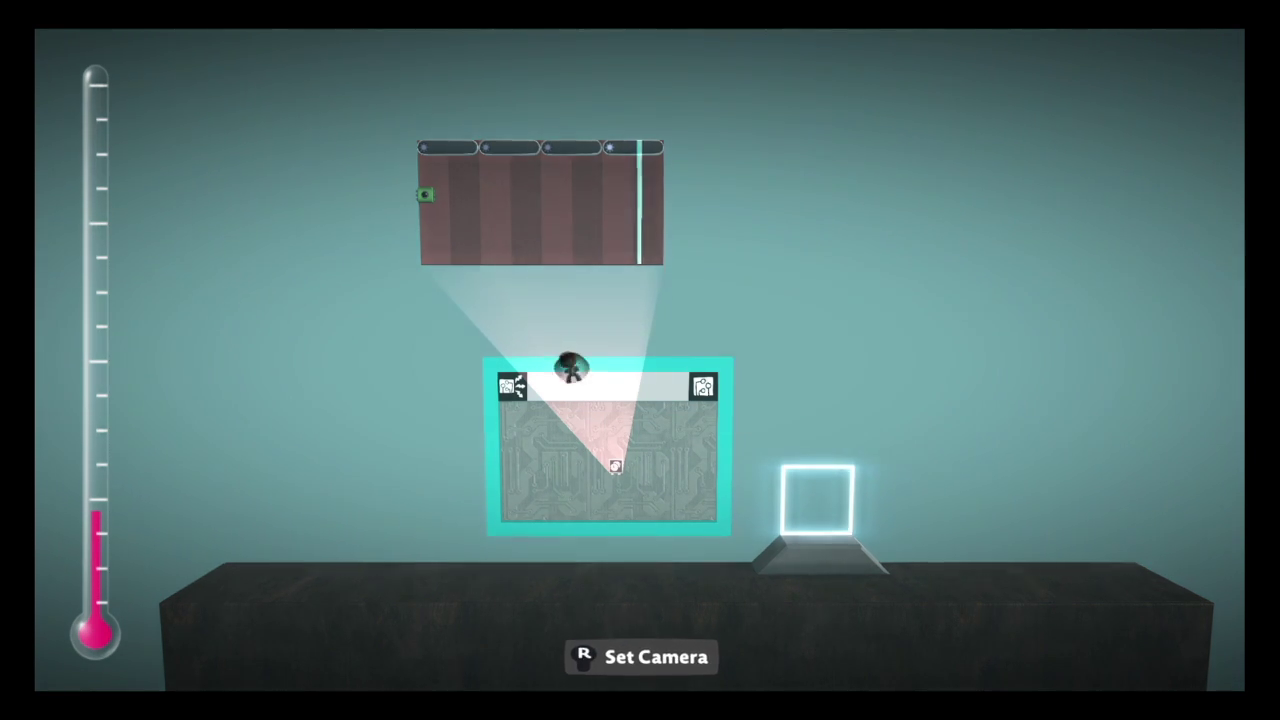
Pause the running sequencer and set the fully lit Global Lighting Tweaker's Darkness to about 40% of its range
{"action": "key", "text": "Return"}
{"action": "key", "text": "Return"}
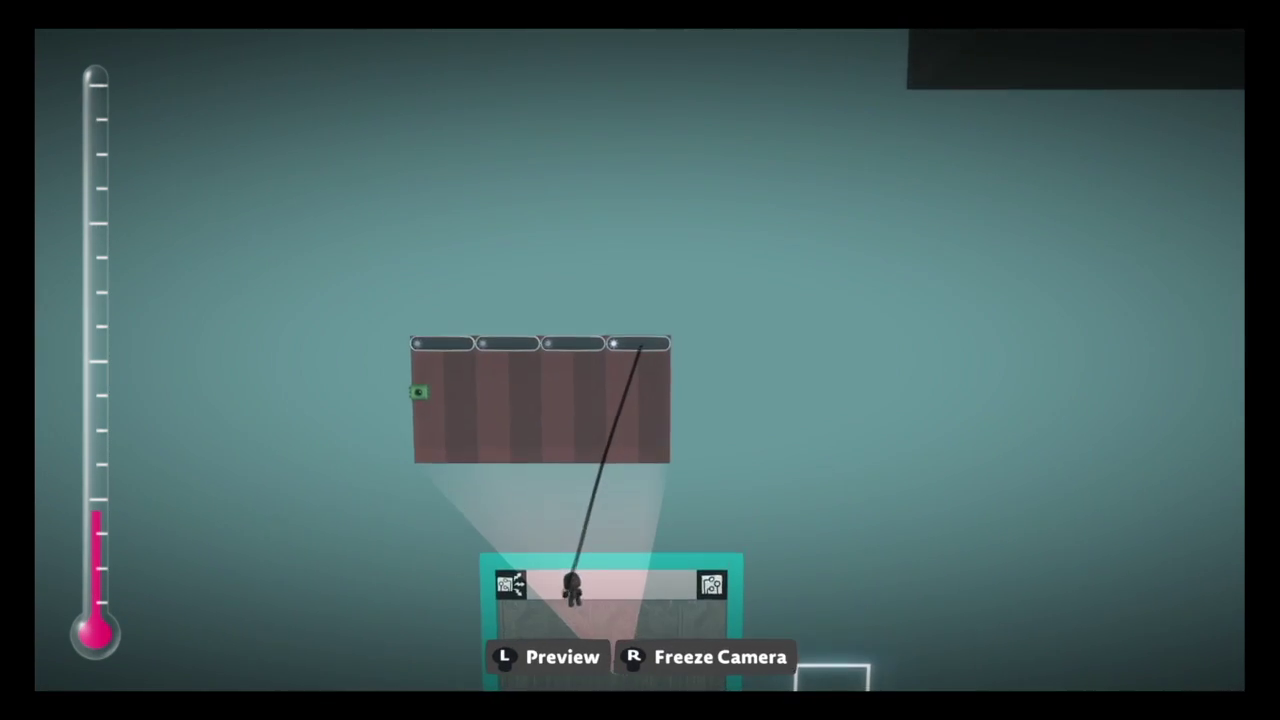
{"action": "key", "text": "Return"}
{"action": "key", "text": "Escape"}
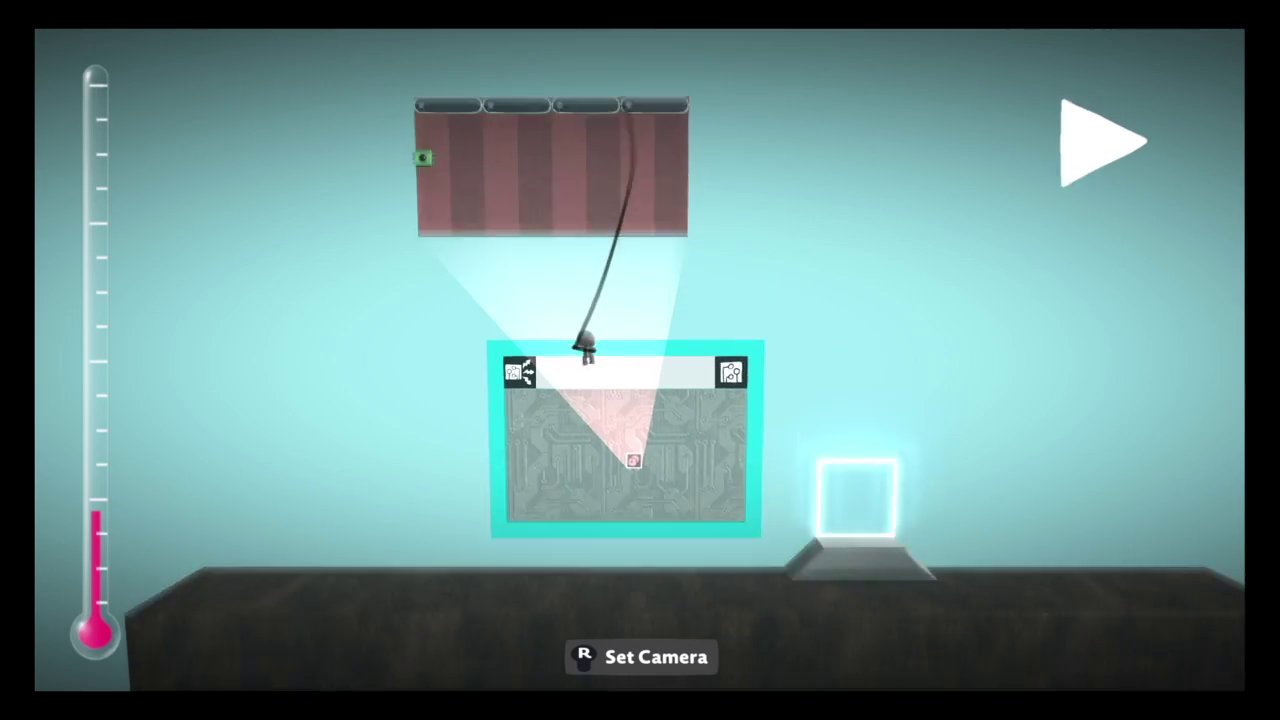
{"action": "key", "text": "Escape"}
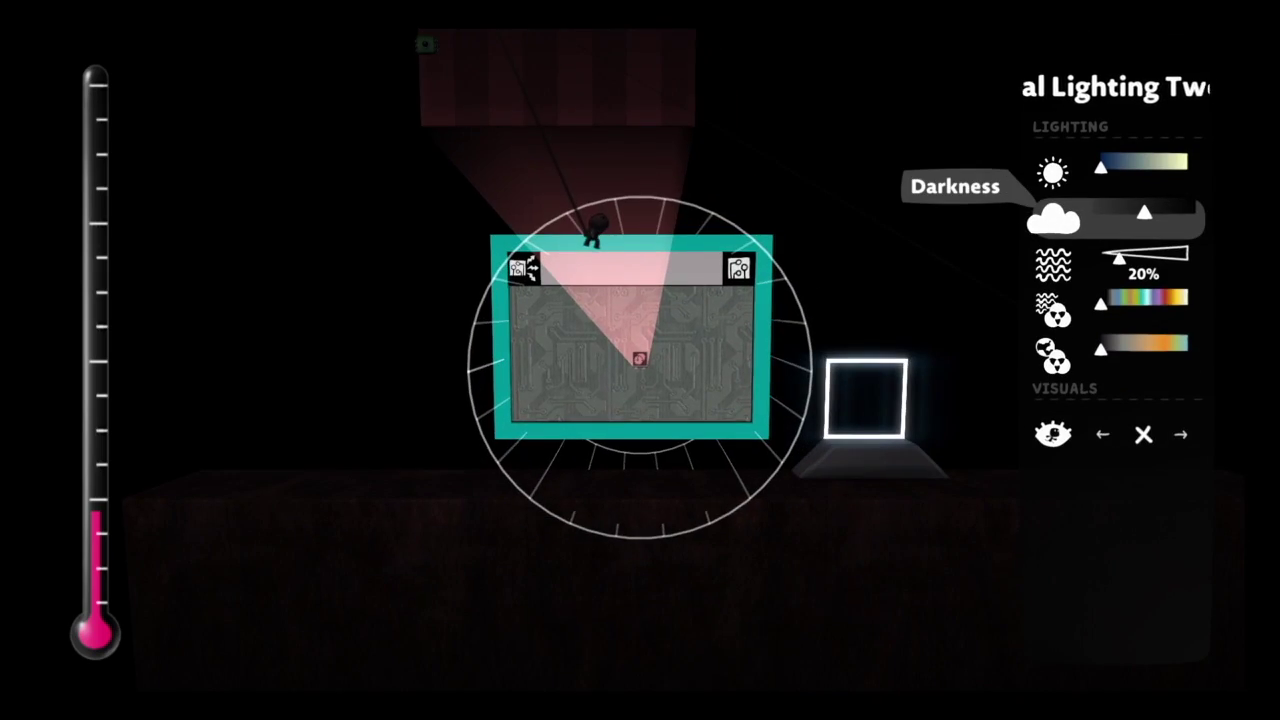
{"action": "key", "text": "Left"}
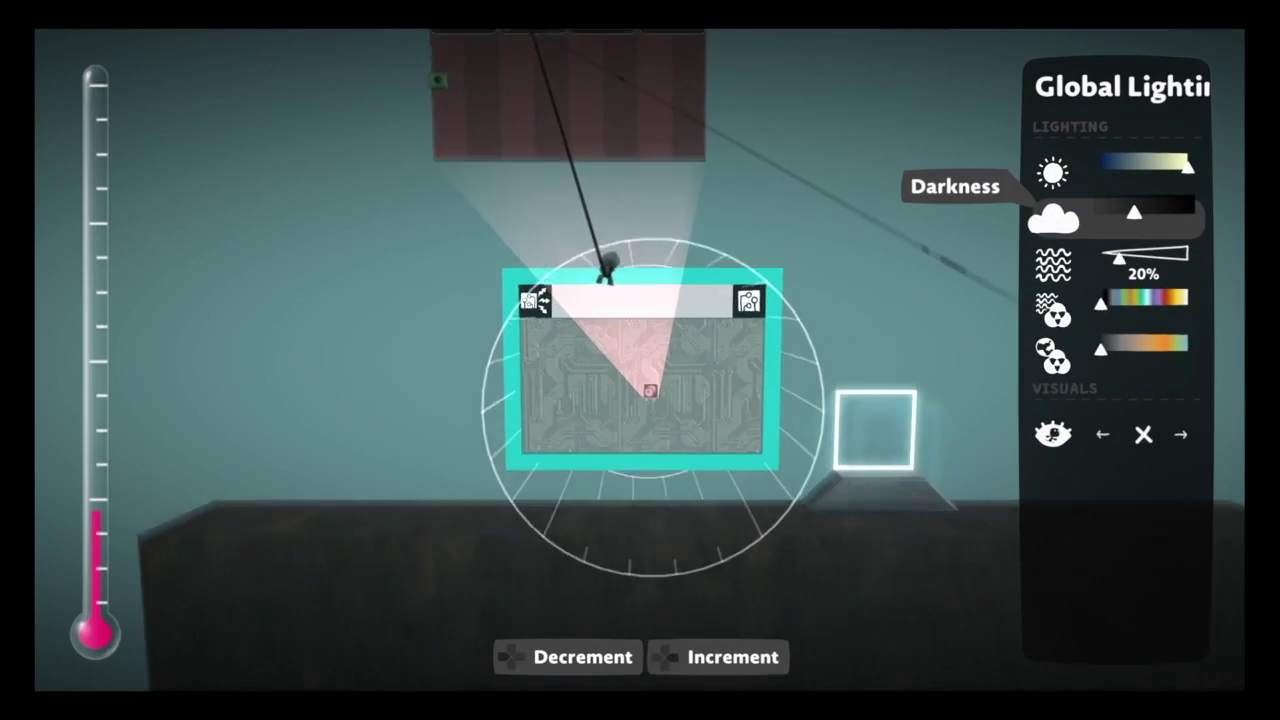
{"action": "key", "text": "Escape"}
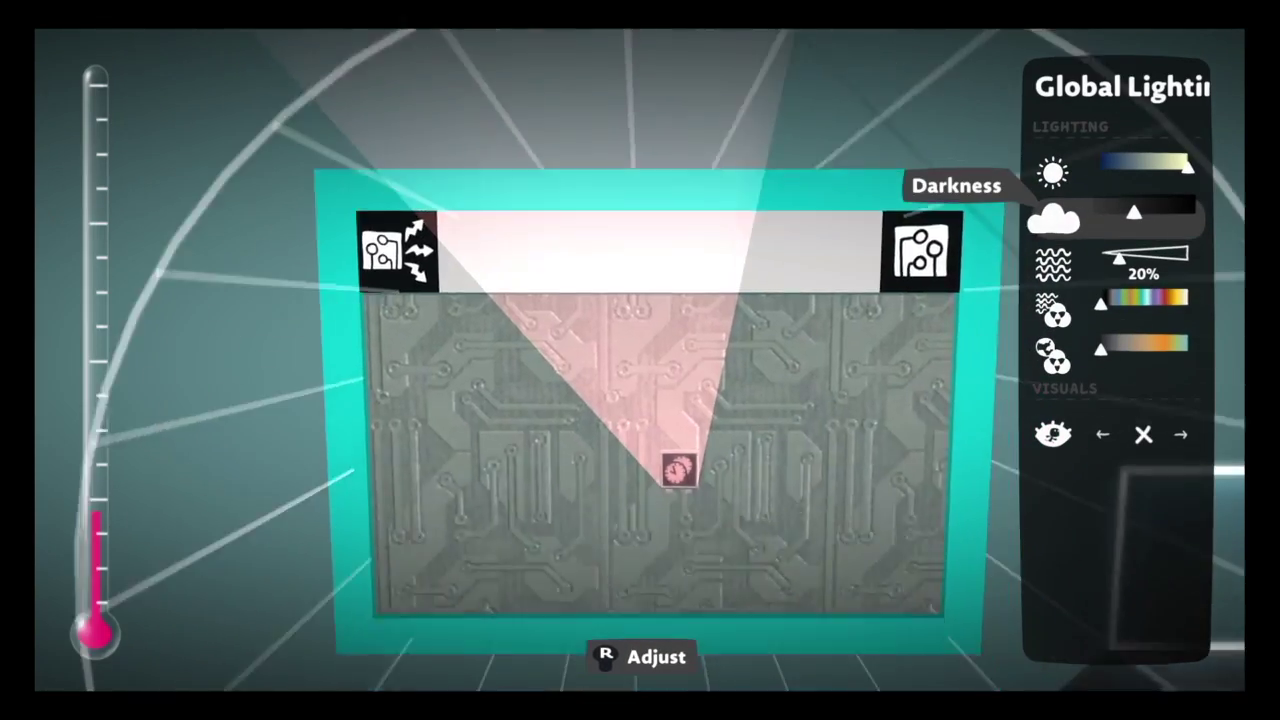
Set the same Global Lighting Tweaker's Fog Color to a golden yellow-orange at about 80% of its range
{"action": "key", "text": "Down"}
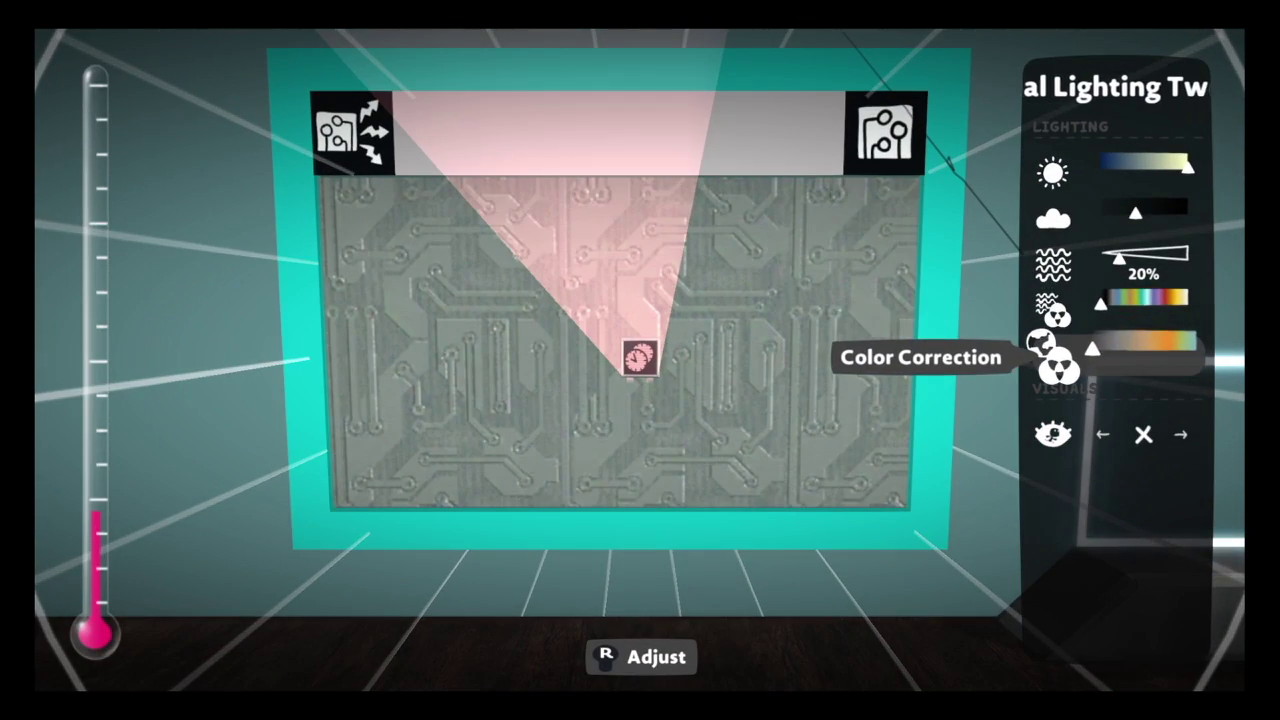
{"action": "key", "text": "Up"}
{"action": "key", "text": "Down"}
{"action": "key", "text": "Up"}
{"action": "key", "text": "Right"}
{"action": "key", "text": "Right"}
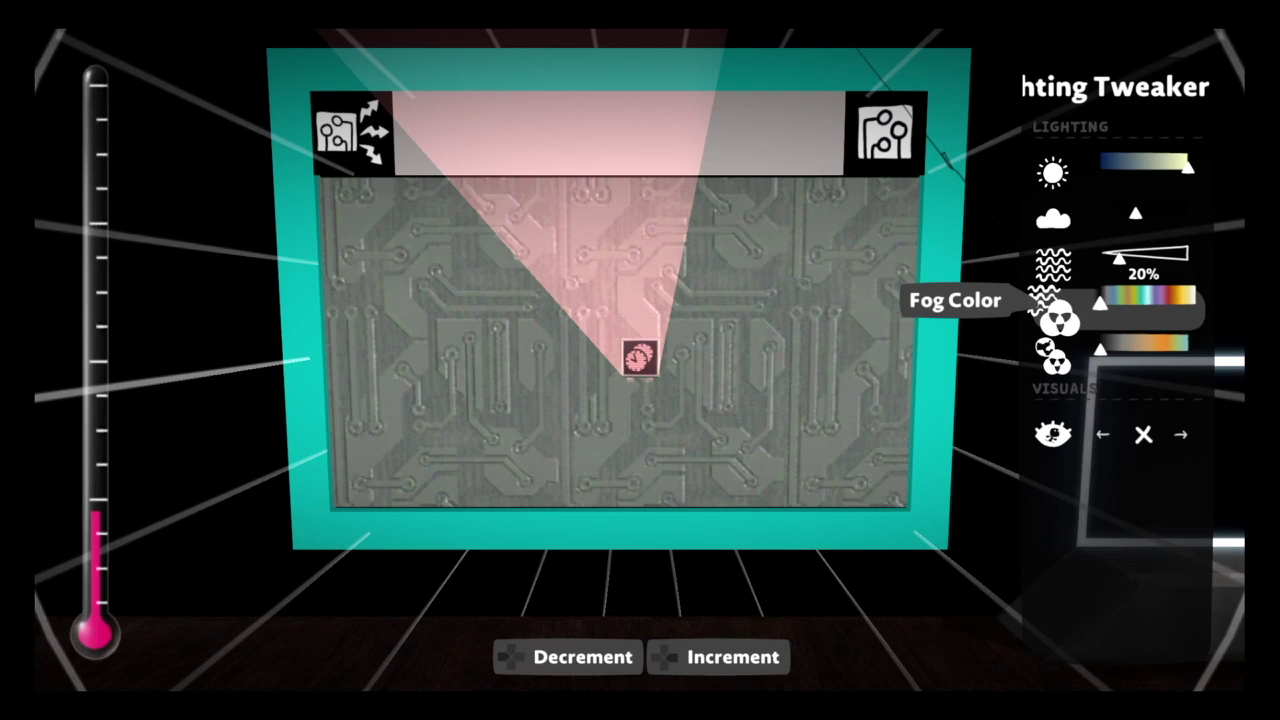
{"action": "key", "text": "Right"}
{"action": "key", "text": "Right"}
{"action": "key", "text": "Right"}
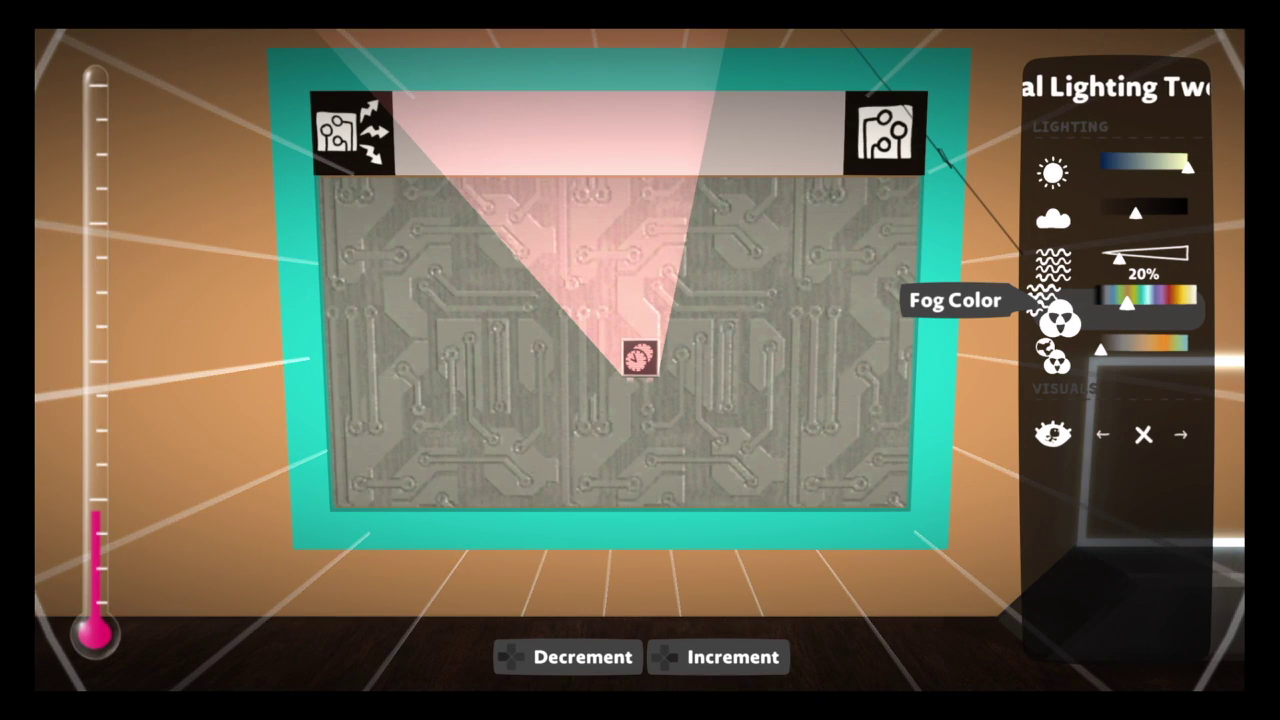
{"action": "key", "text": "Left"}
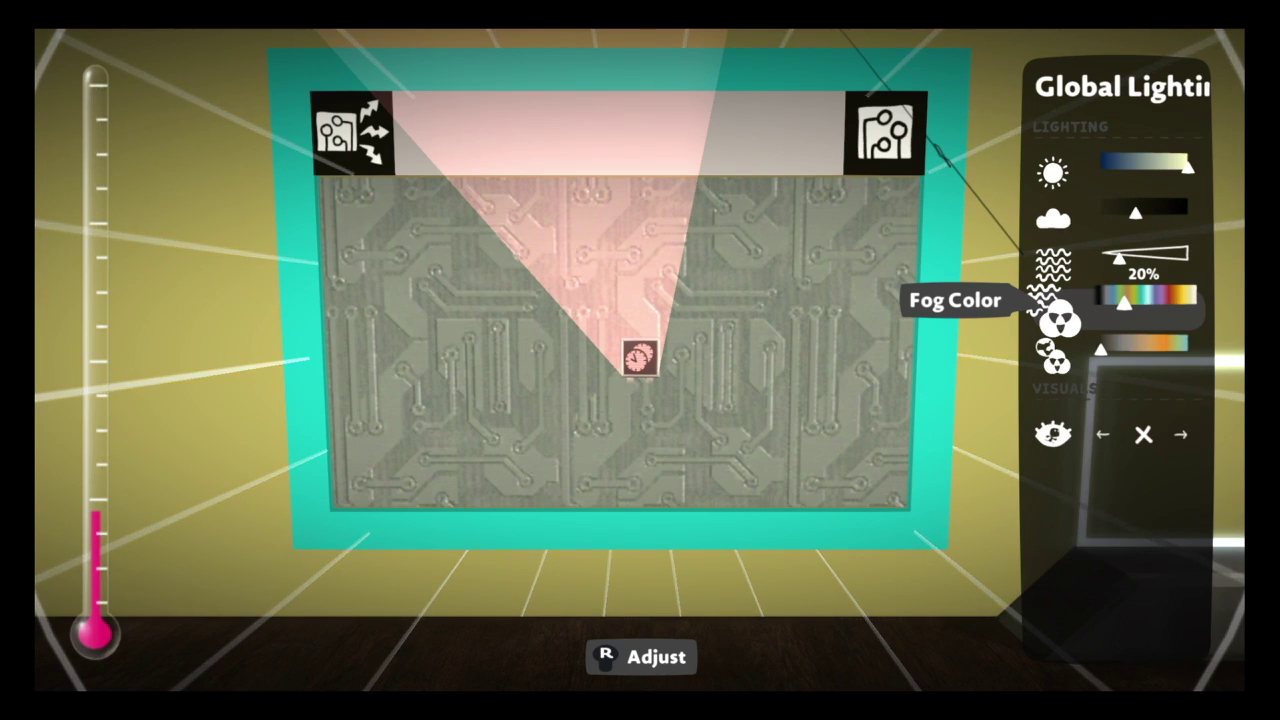
{"action": "key", "text": "Right"}
{"action": "key", "text": "Right"}
{"action": "key", "text": "Right"}
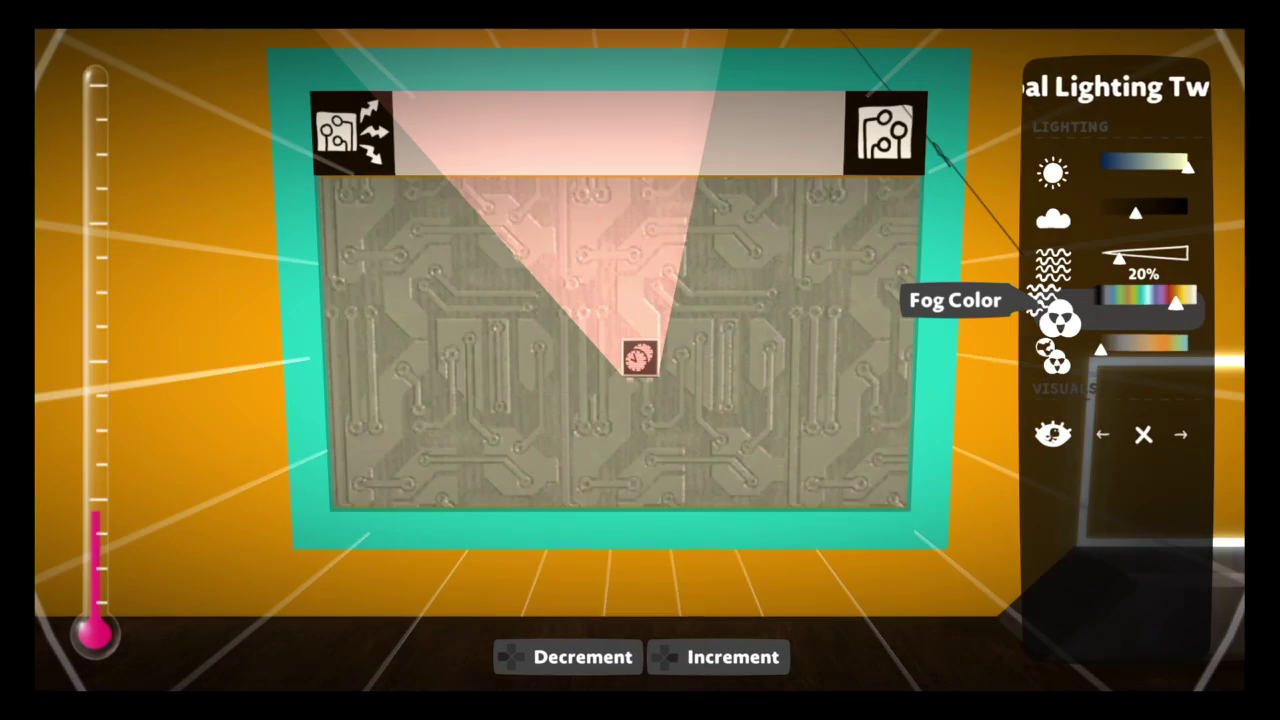
{"action": "key", "text": "Right"}
{"action": "key", "text": "Left"}
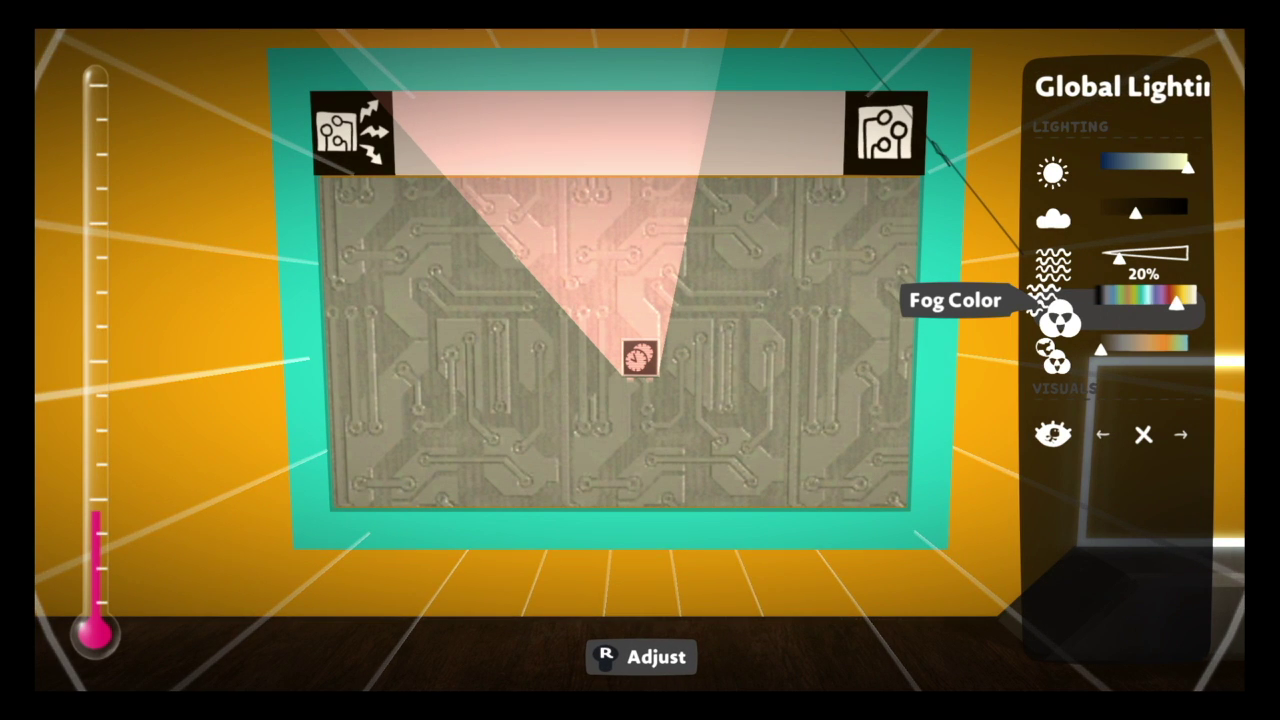
{"action": "key", "text": "Right"}
{"action": "key", "text": "Escape"}
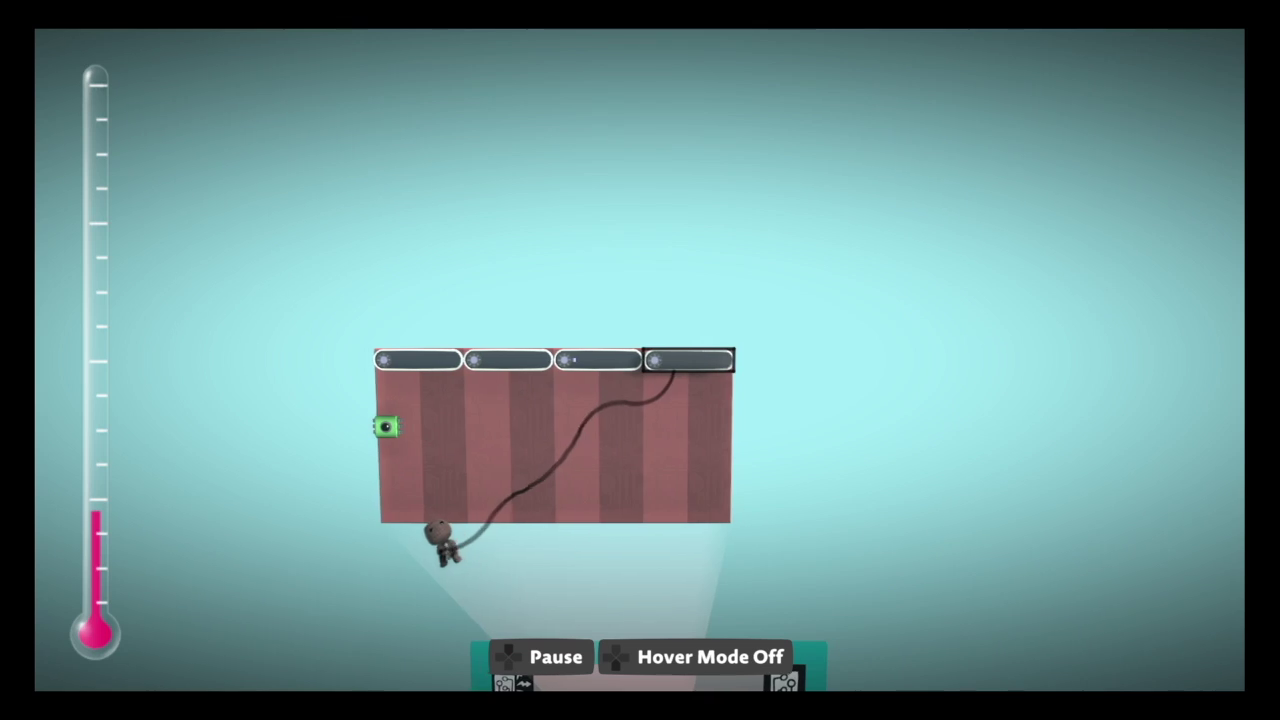
Open the fourth Global Lighting Tweaker and shift its Fog Color to red-orange at about 75% of its range
{"action": "key", "text": "Return"}
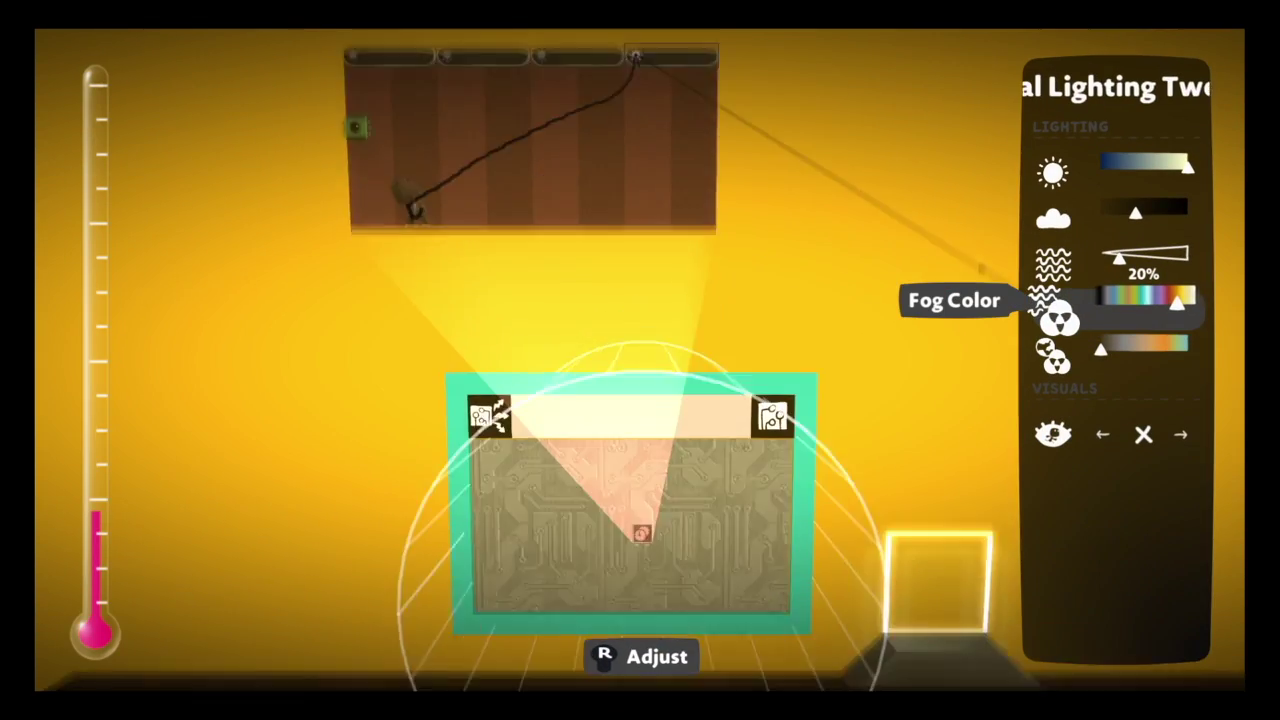
{"action": "key", "text": "Left"}
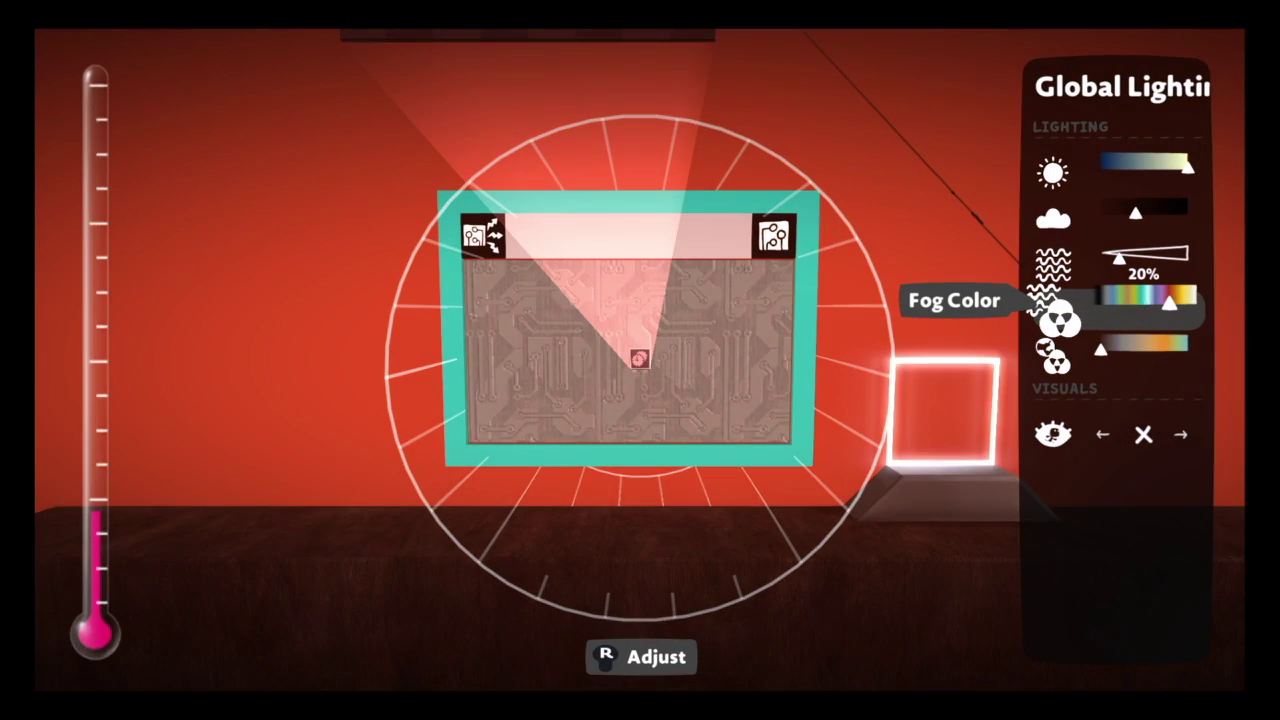
{"action": "key", "text": "Return"}
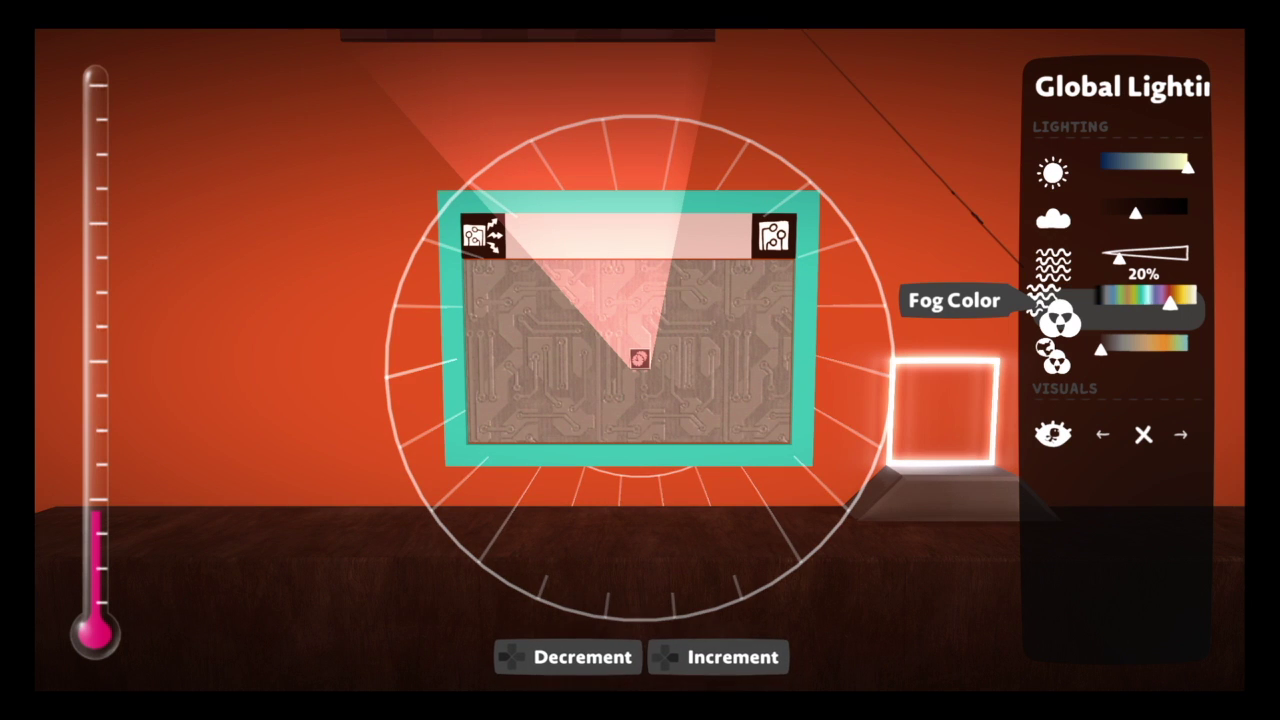
{"action": "key", "text": "Escape"}
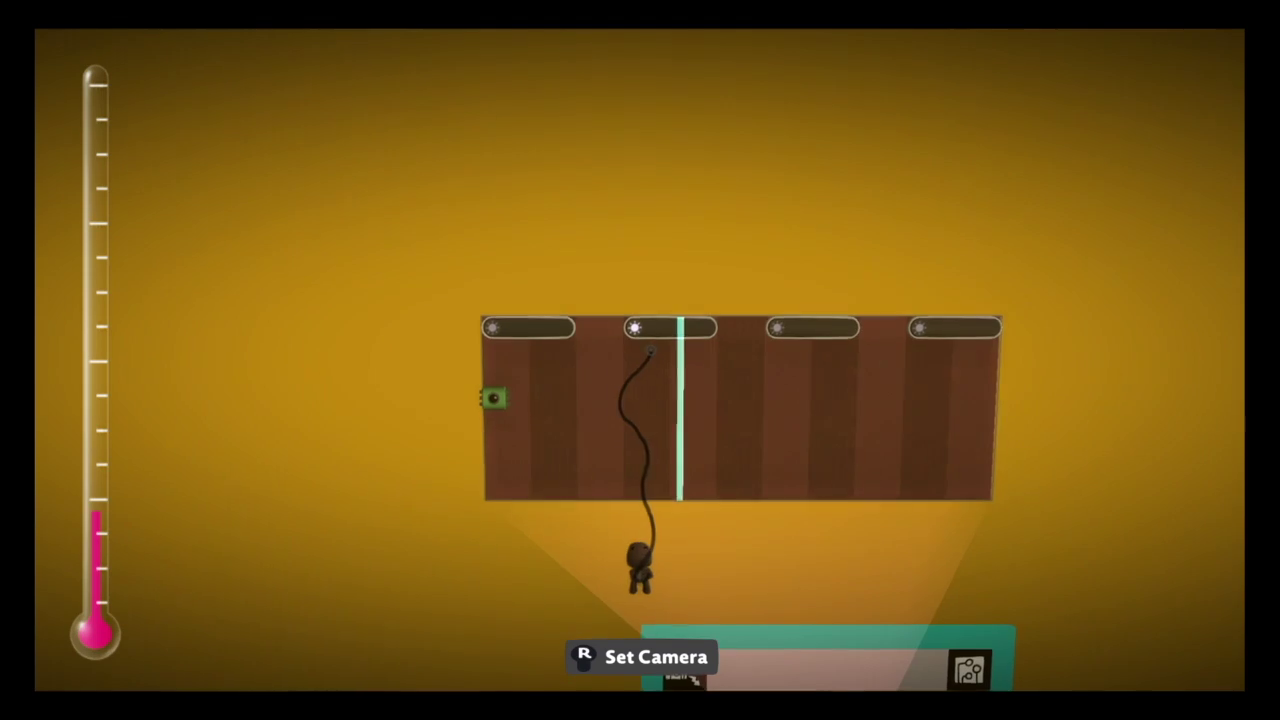
Try the yellow-fog Global Lighting Tweaker's Lighting at minimum, return it to maximum and set Darkness to about 60% of its range
{"action": "key", "text": "Return"}
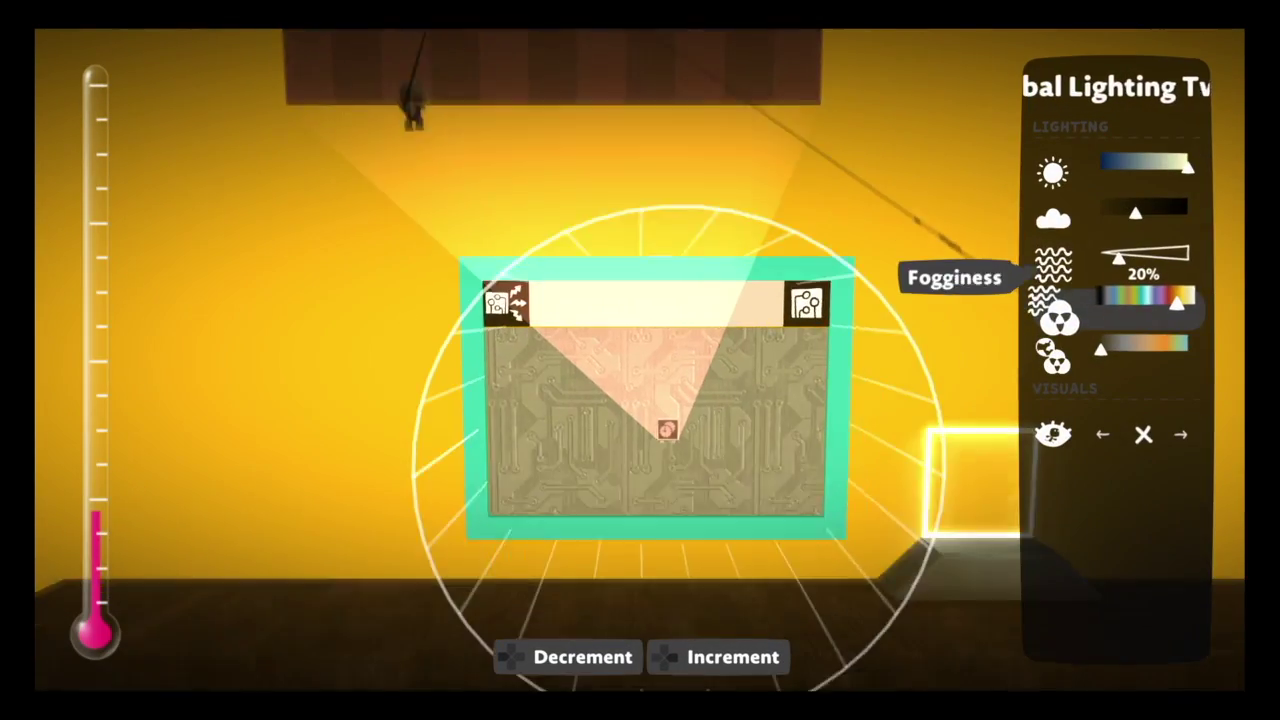
{"action": "key", "text": "Up"}
{"action": "key", "text": "Up"}
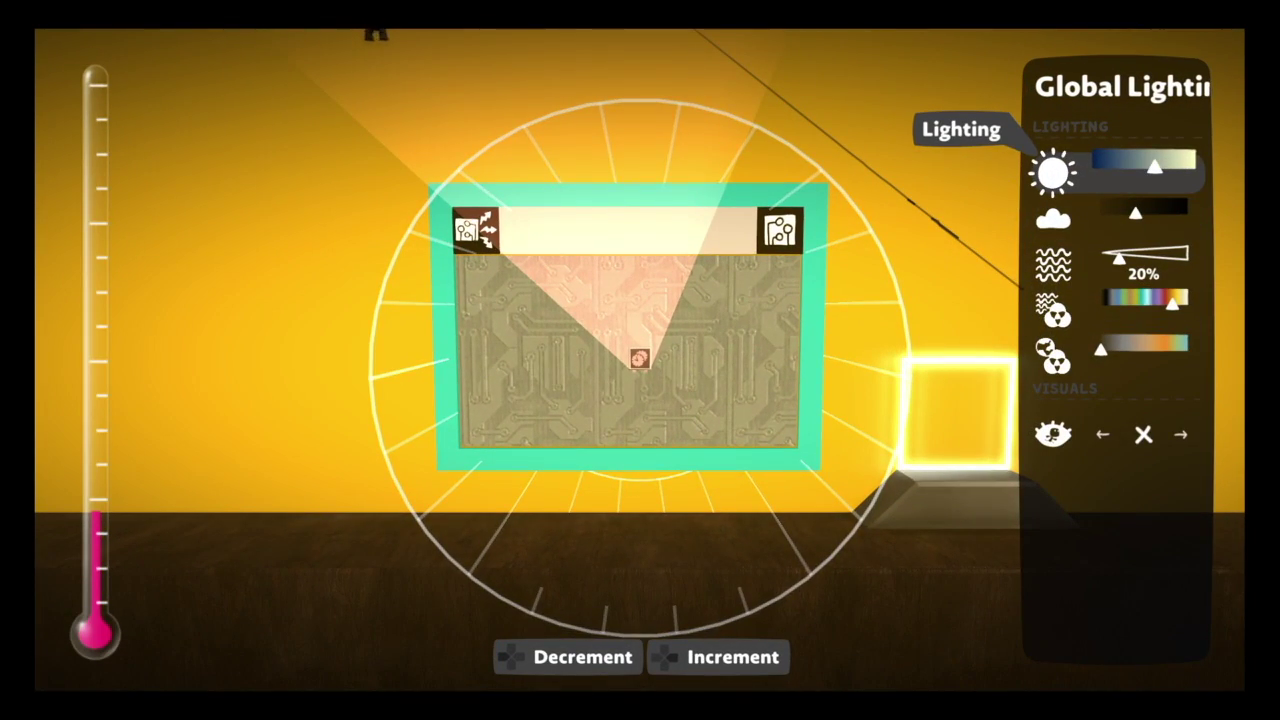
{"action": "key", "text": "Left"}
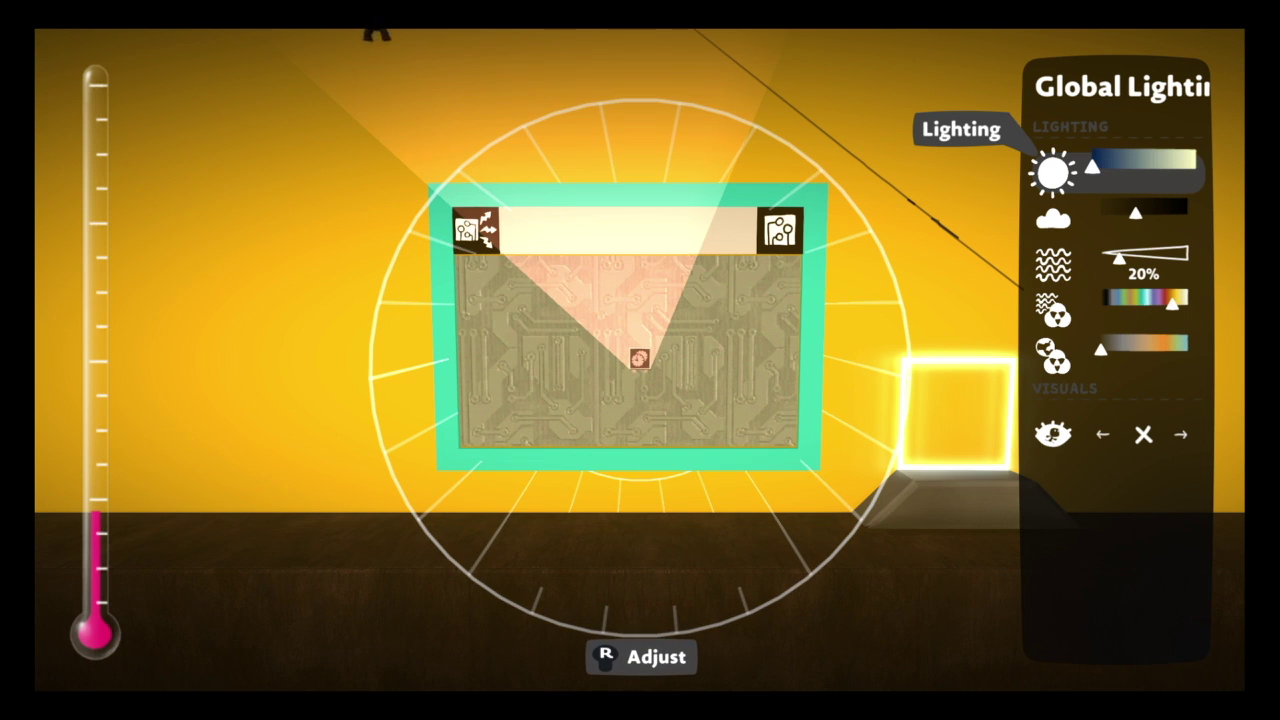
{"action": "key", "text": "Right"}
{"action": "key", "text": "Right"}
{"action": "key", "text": "Right"}
{"action": "key", "text": "Down"}
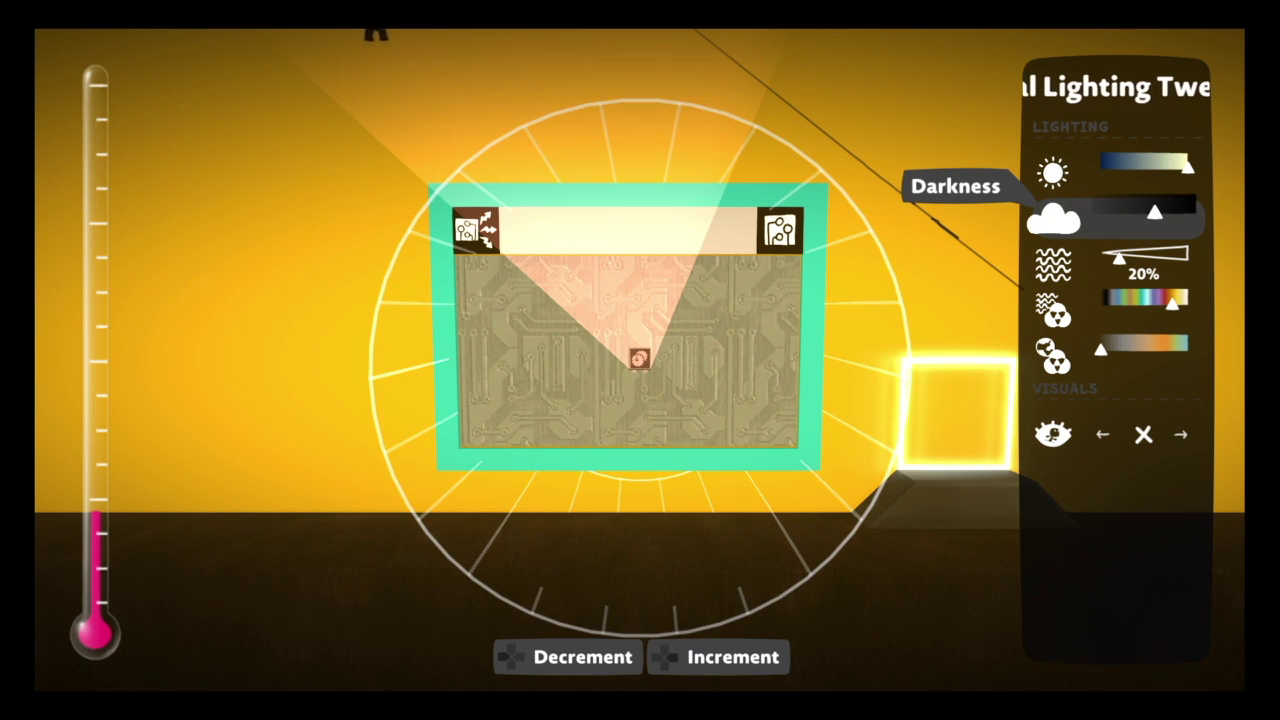
{"action": "key", "text": "Escape"}
{"action": "key", "text": "Escape"}
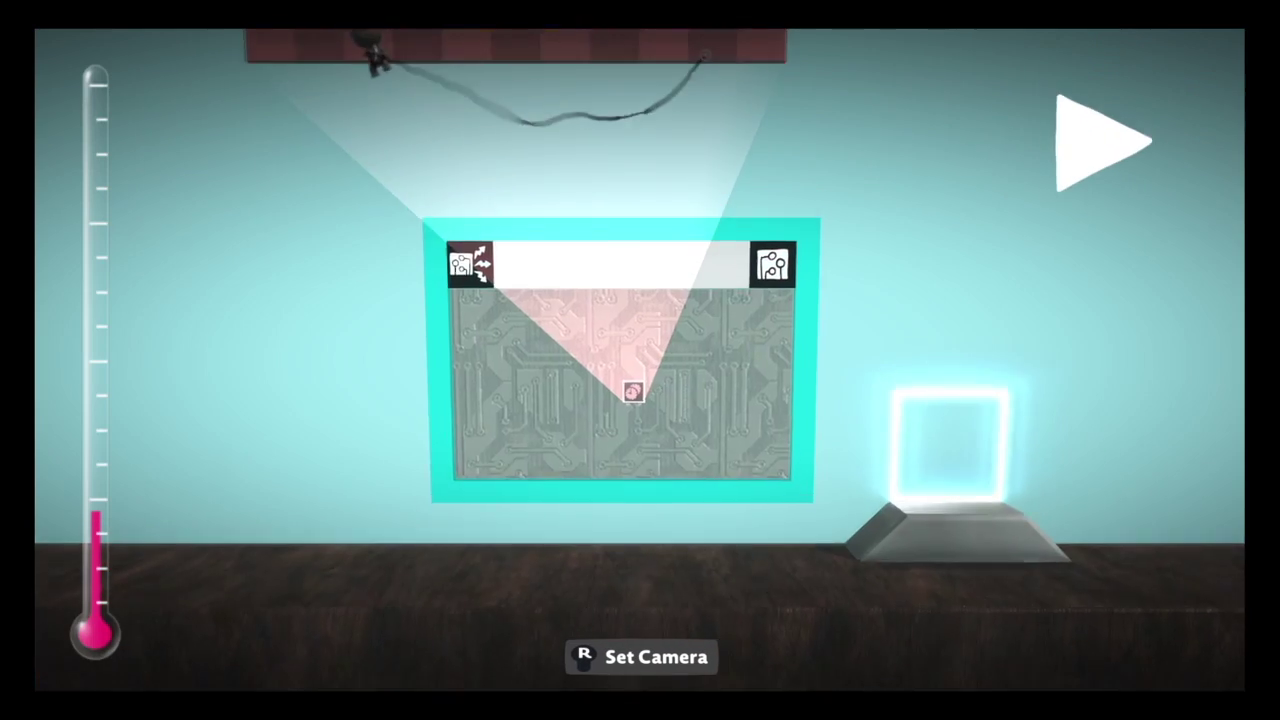
Run the sequencer with the spaced-out Global Lighting Tweakers and watch how the level's lighting and fog colour change
{"action": "key", "text": "Escape"}
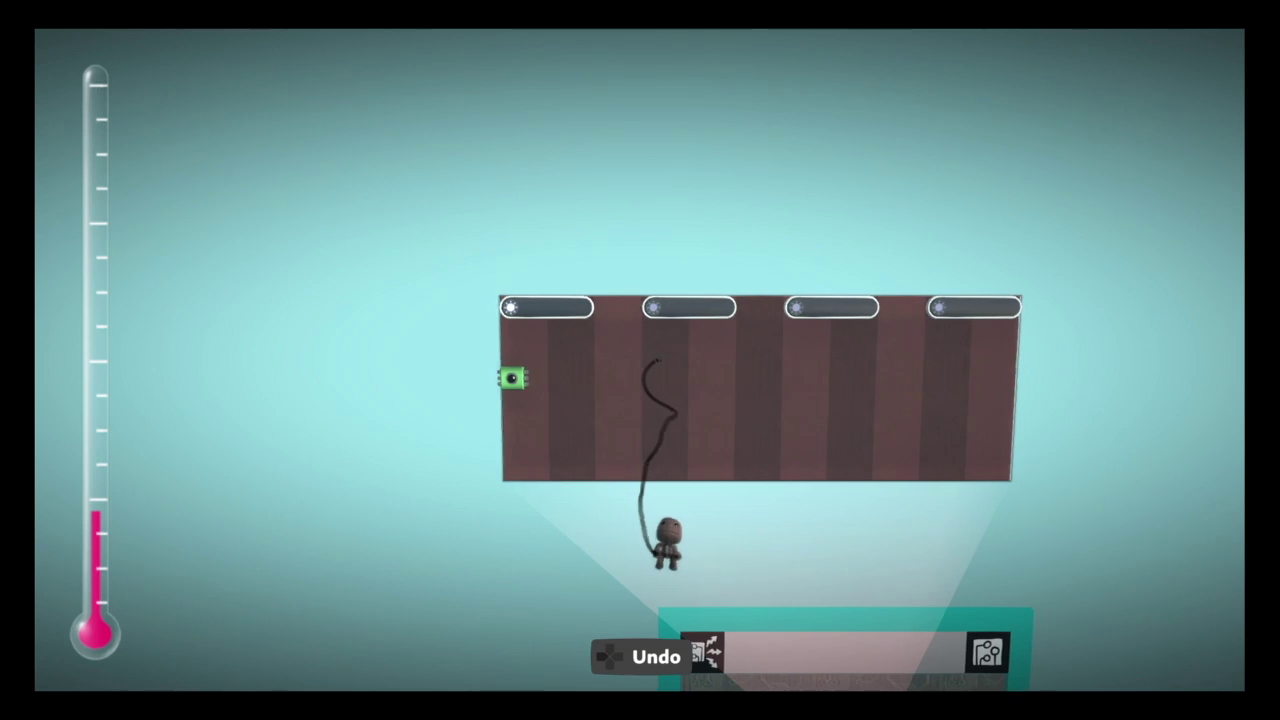
{"action": "key", "text": "space"}
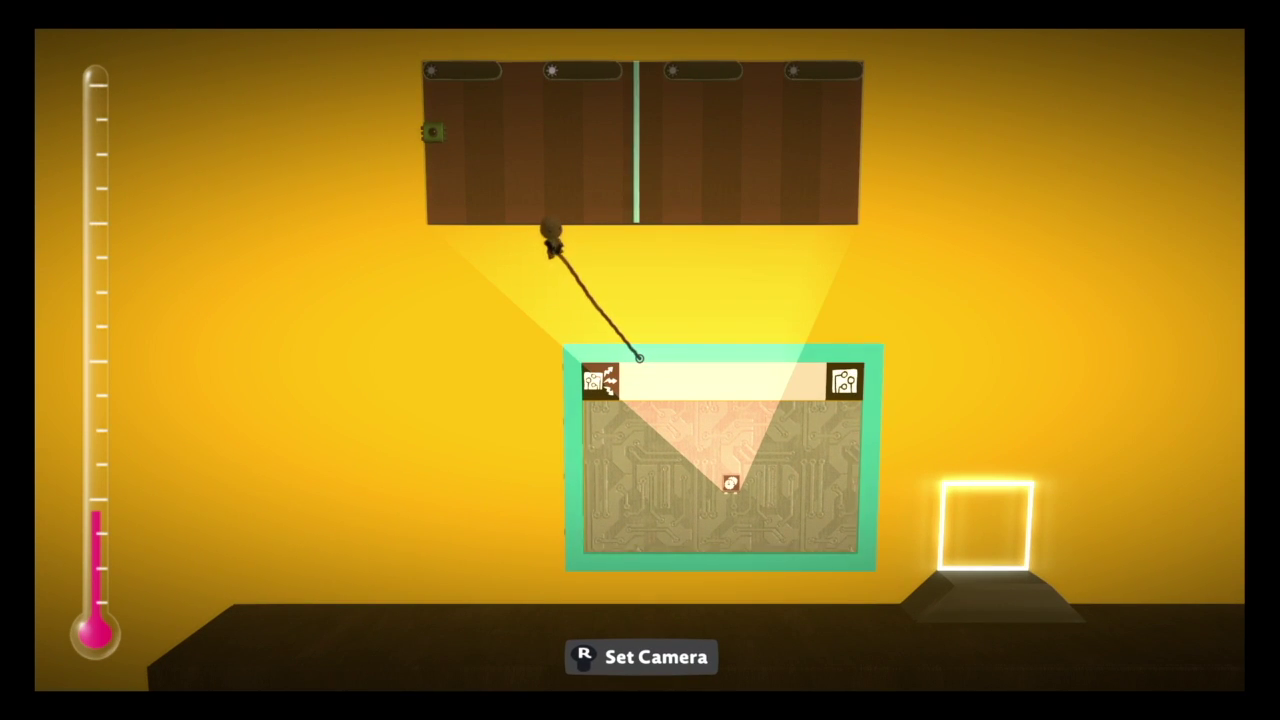
{"action": "key", "text": "r"}
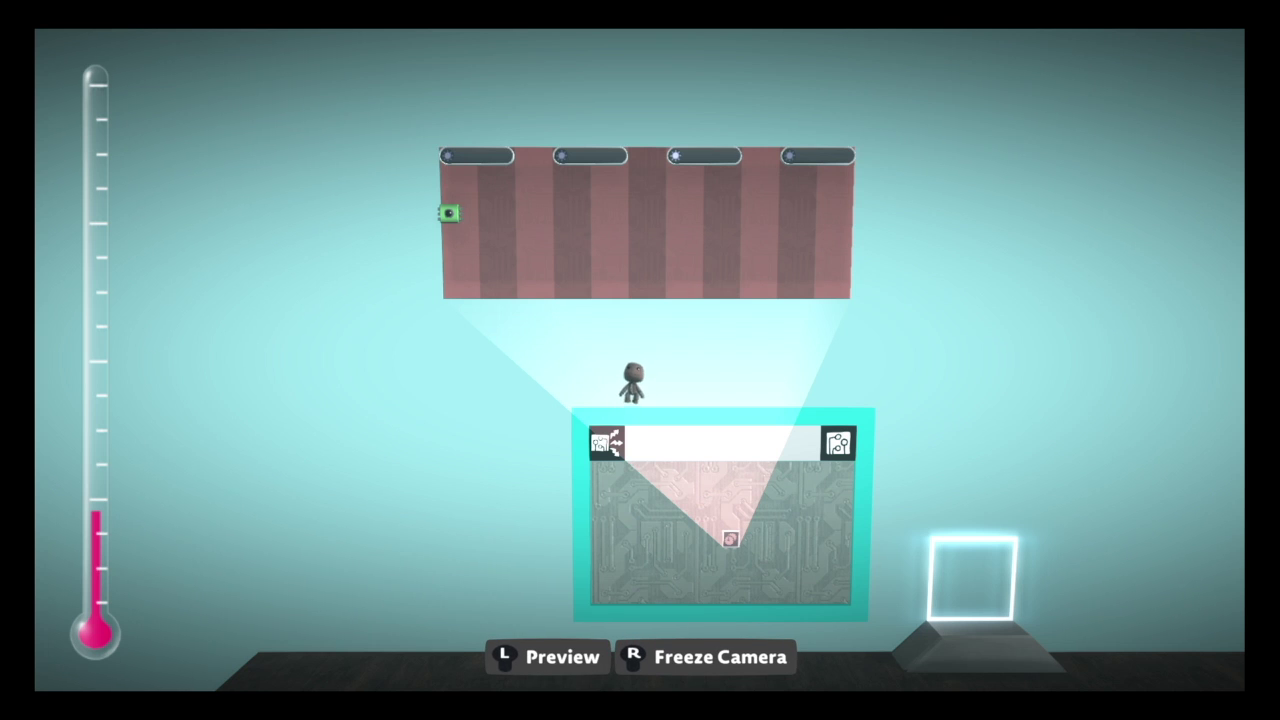
{"action": "key", "text": "r"}
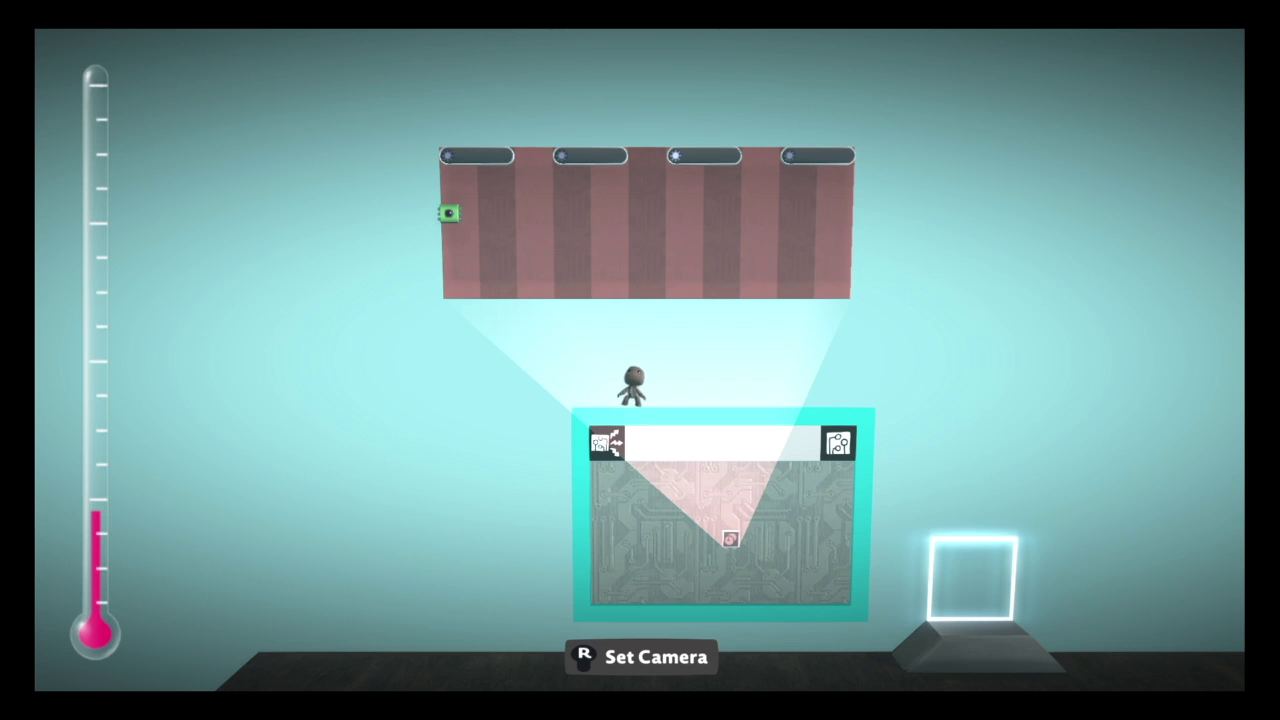
{"action": "key", "text": "r"}
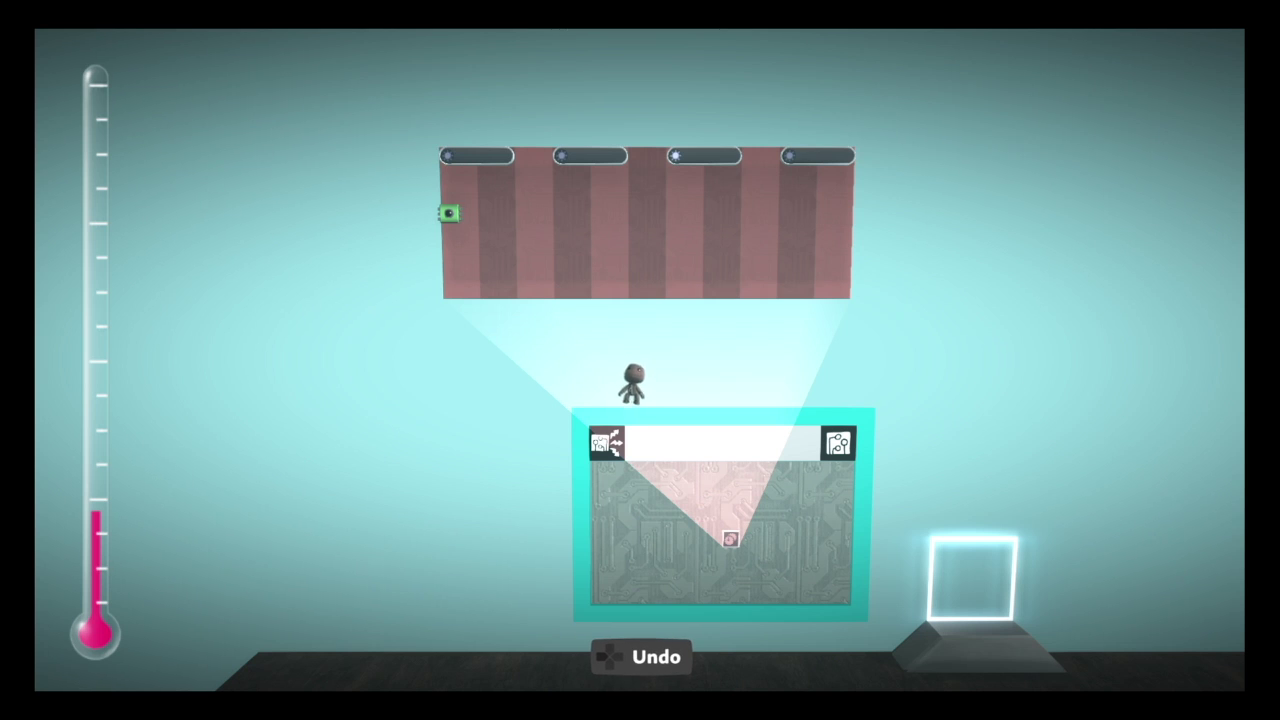